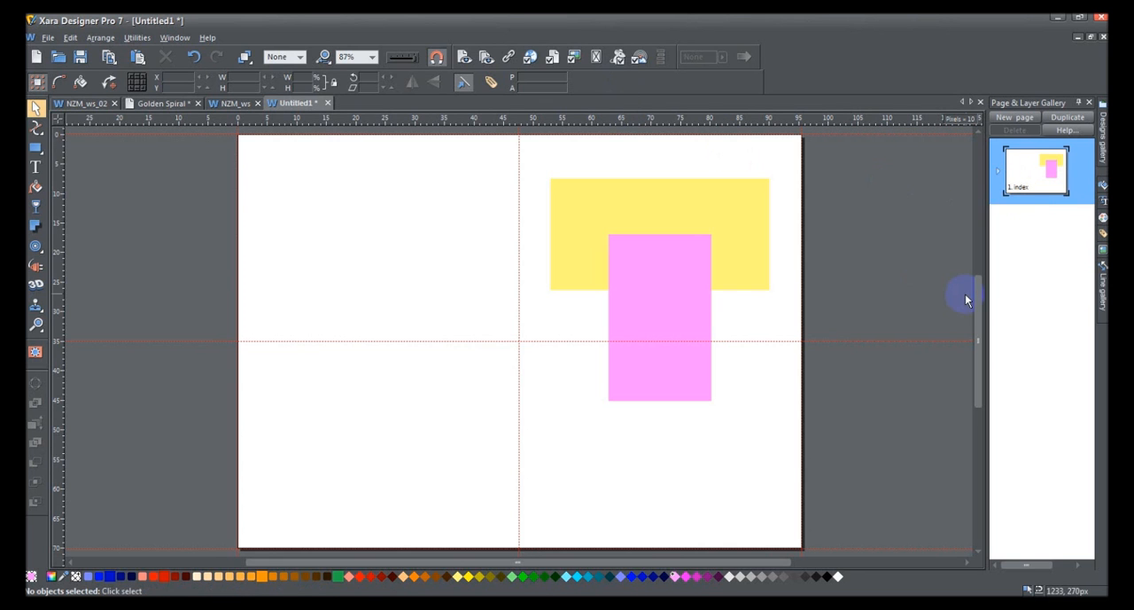
Step: Check the page's snapping options for grid, guides and objects
right_click(837, 233)
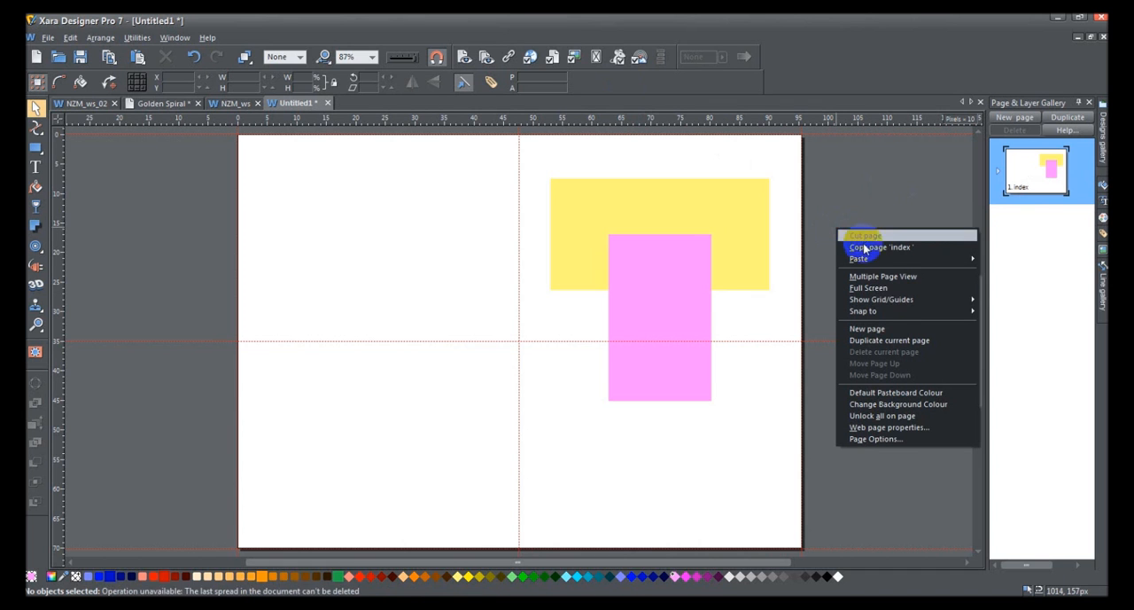
mouse_move(901, 314)
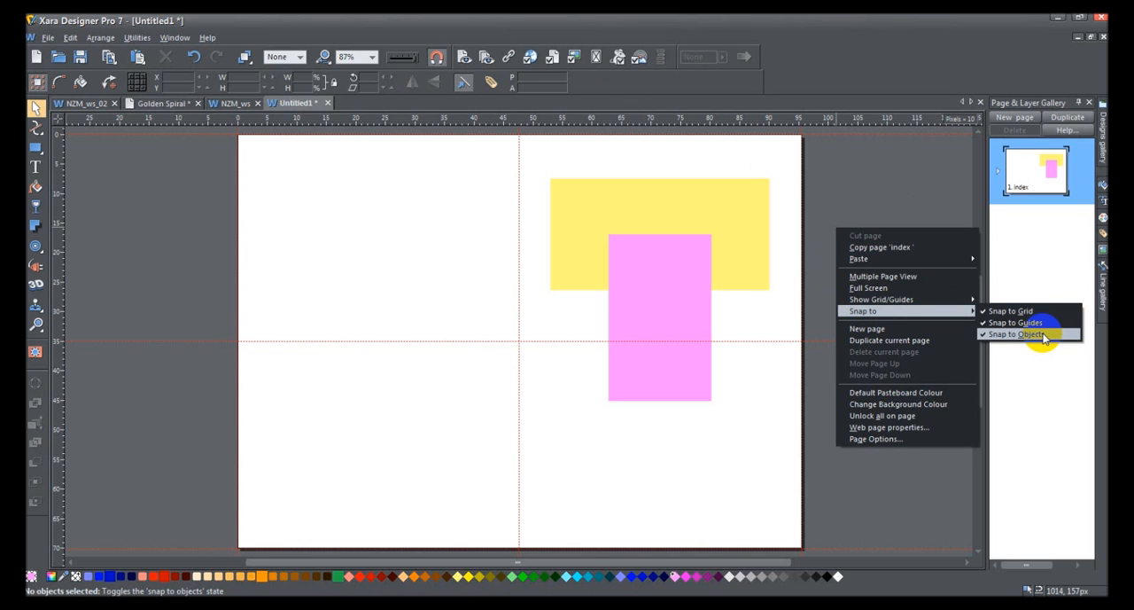
left_click(1042, 335)
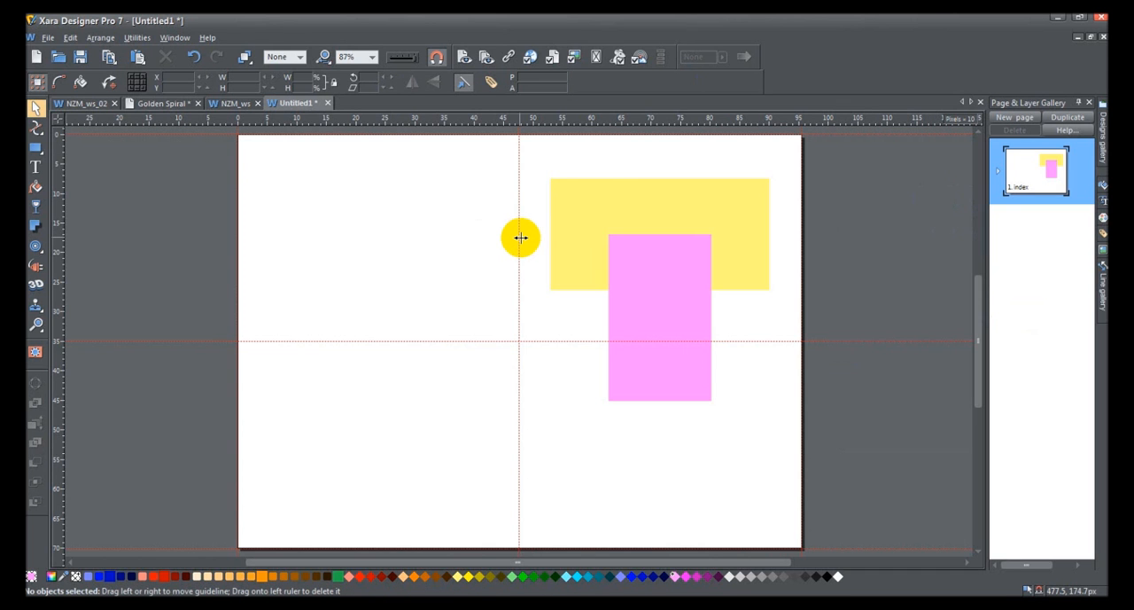
Step: Show the grid and draw a pink rectangle about 244 by 241 px, snapped at about X 100 px, Y 48 px
key("numbersign")
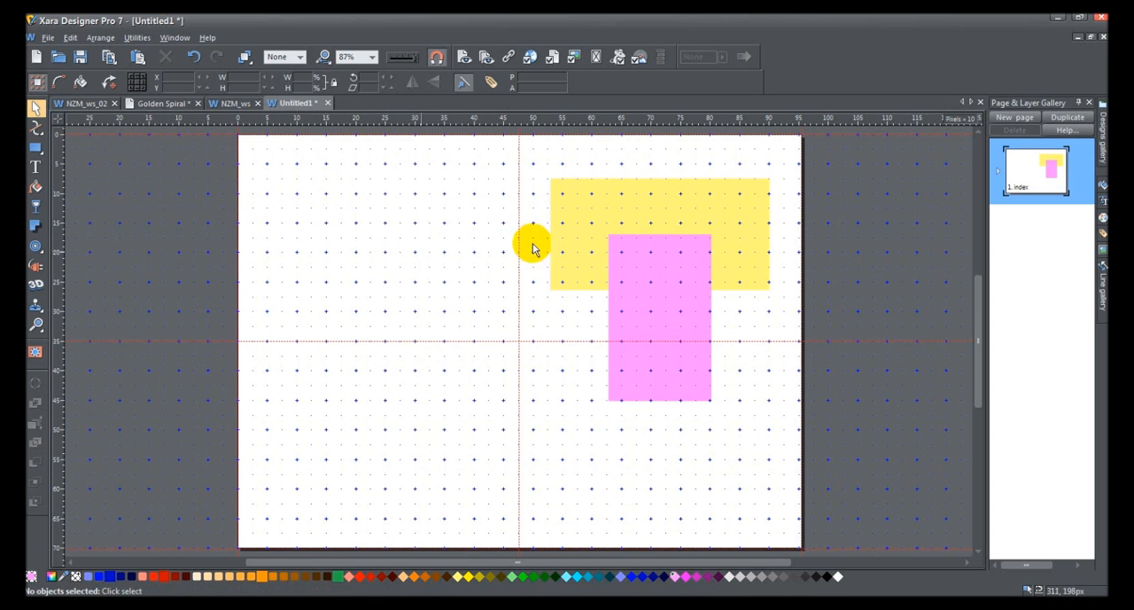
left_click(36, 148)
left_click_drag(292, 188, 437, 330)
left_click(36, 107)
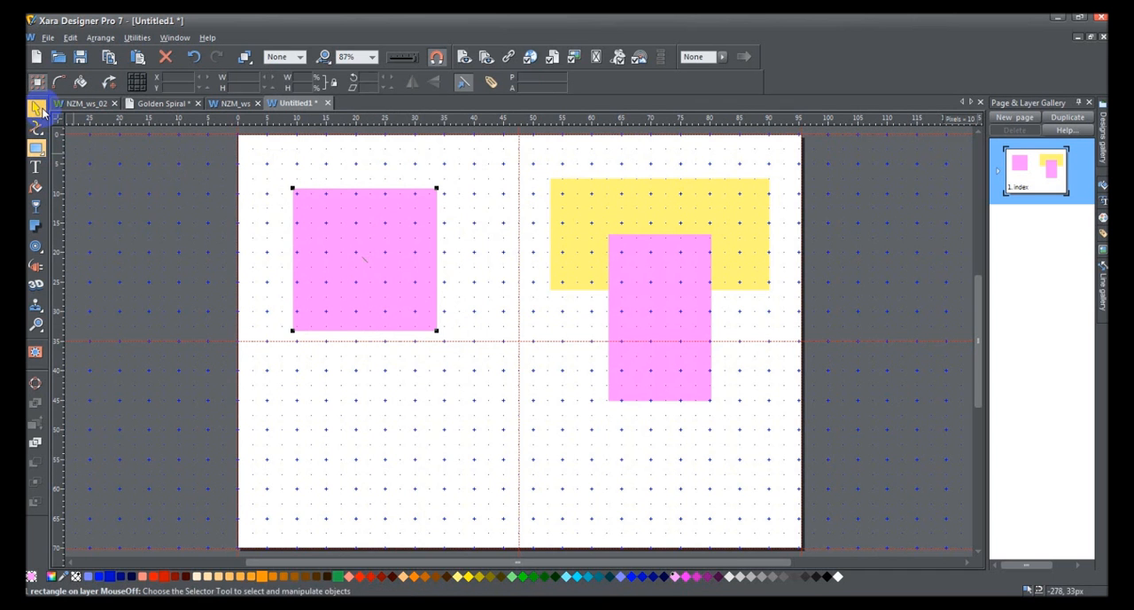
mouse_move(396, 270)
left_mouse_down()
mouse_move(405, 276)
mouse_move(405, 237)
mouse_move(407, 252)
left_mouse_up()
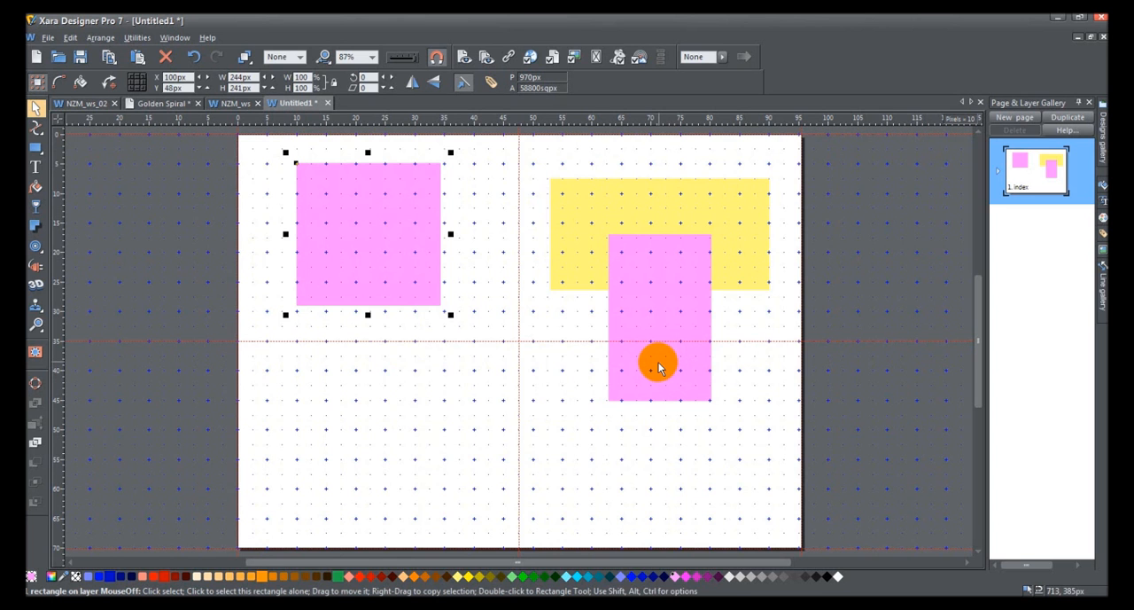
Step: Hide the grid and test-snap the new pink rectangle to the yellow rectangle and guide crossing, leaving it at about X 49 px, Y 32 px
key("numbersign")
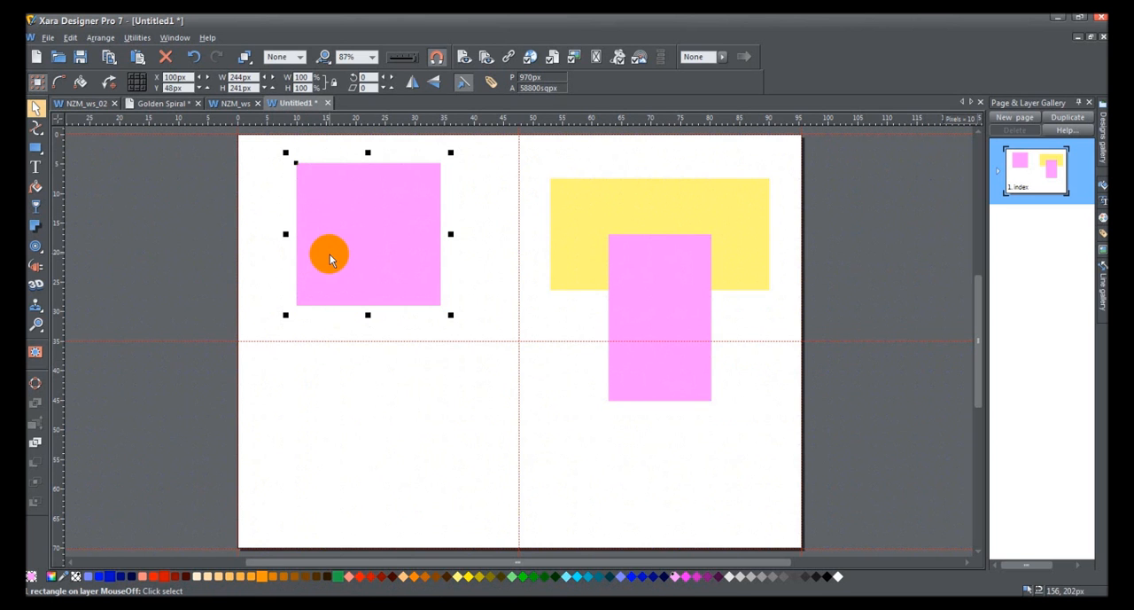
left_click_drag(329, 254, 485, 229)
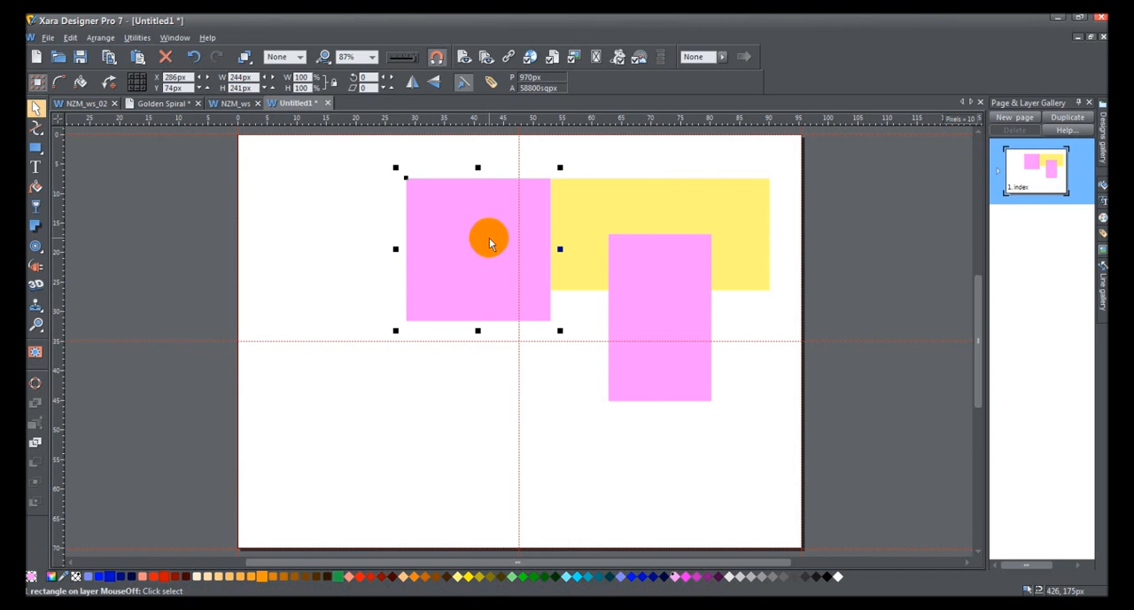
mouse_move(488, 237)
left_mouse_down()
mouse_move(391, 229)
mouse_move(431, 262)
mouse_move(487, 257)
mouse_move(459, 246)
mouse_move(488, 253)
left_mouse_up()
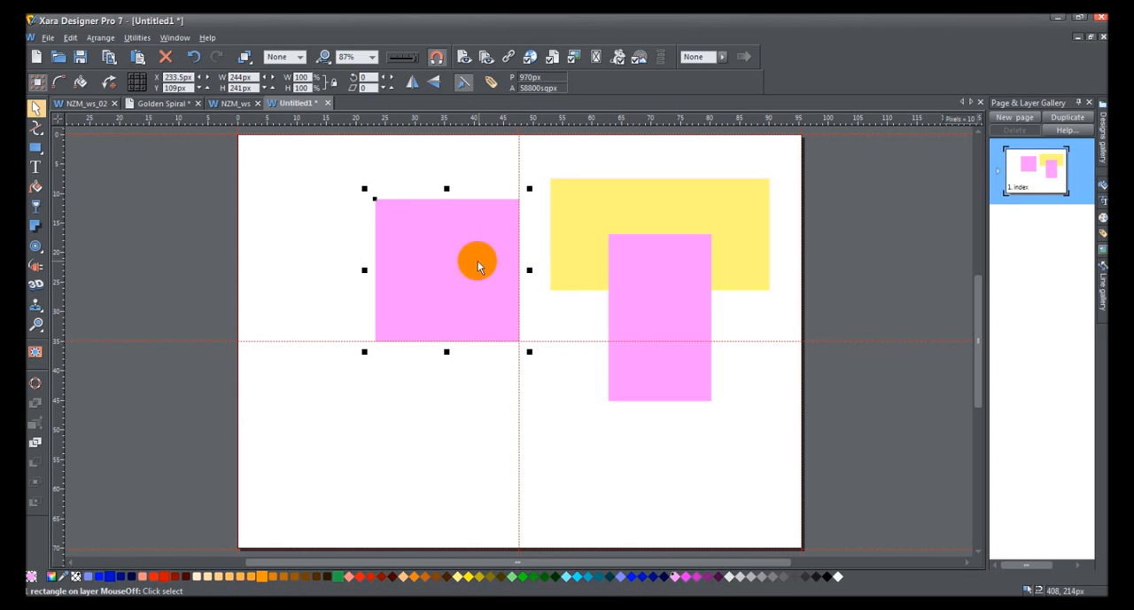
left_click_drag(446, 266, 338, 222)
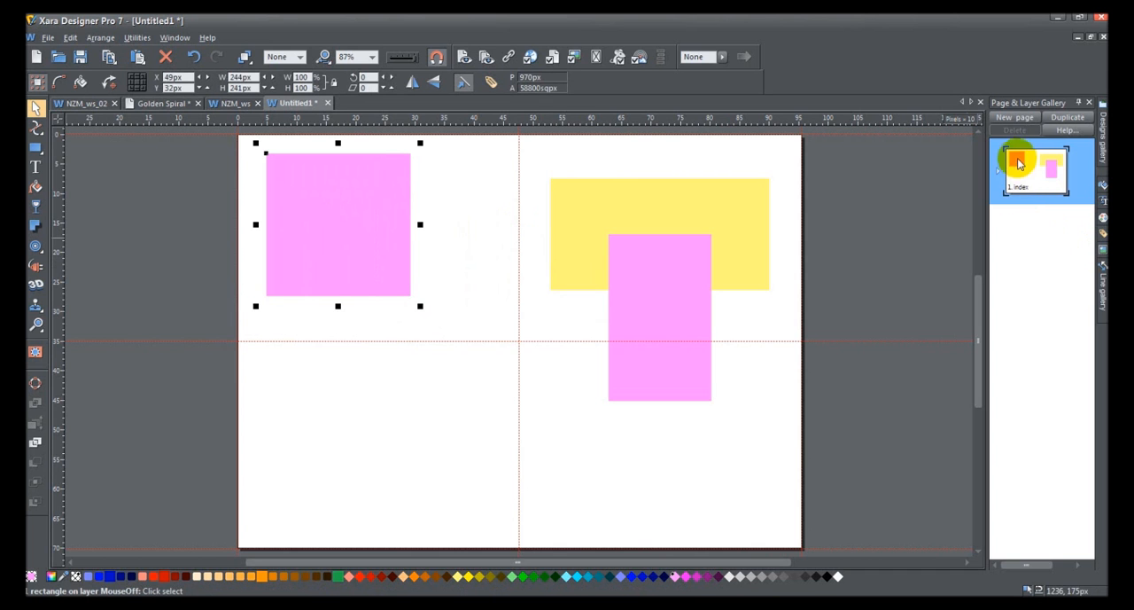
Step: Expand the page's layers and paste a copy of the new pink rectangle in place on the Guides layer
left_click(998, 176)
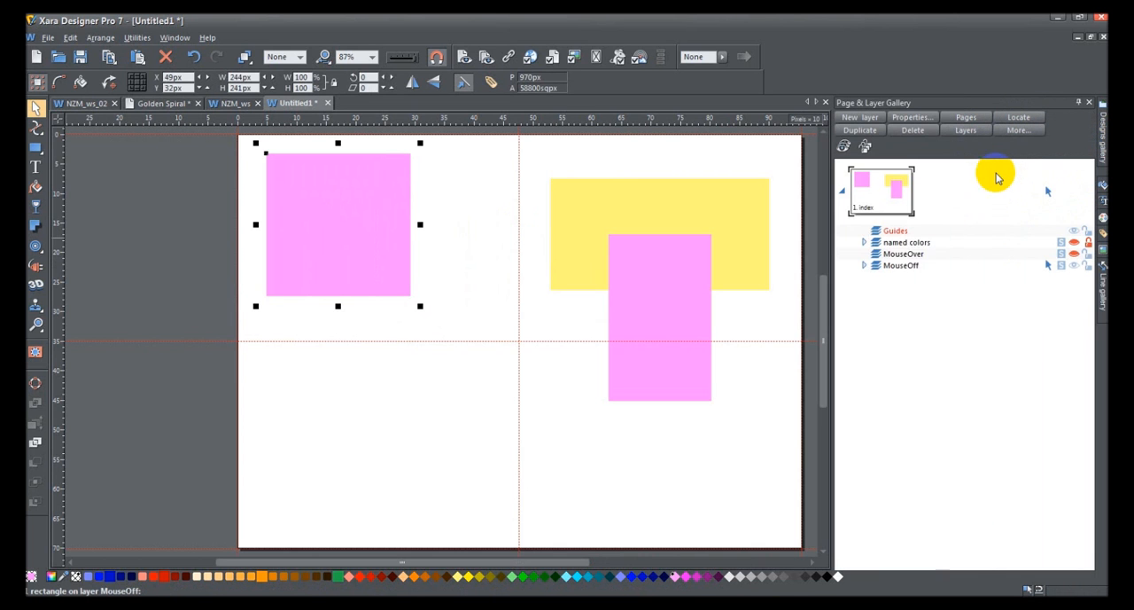
left_click(893, 232)
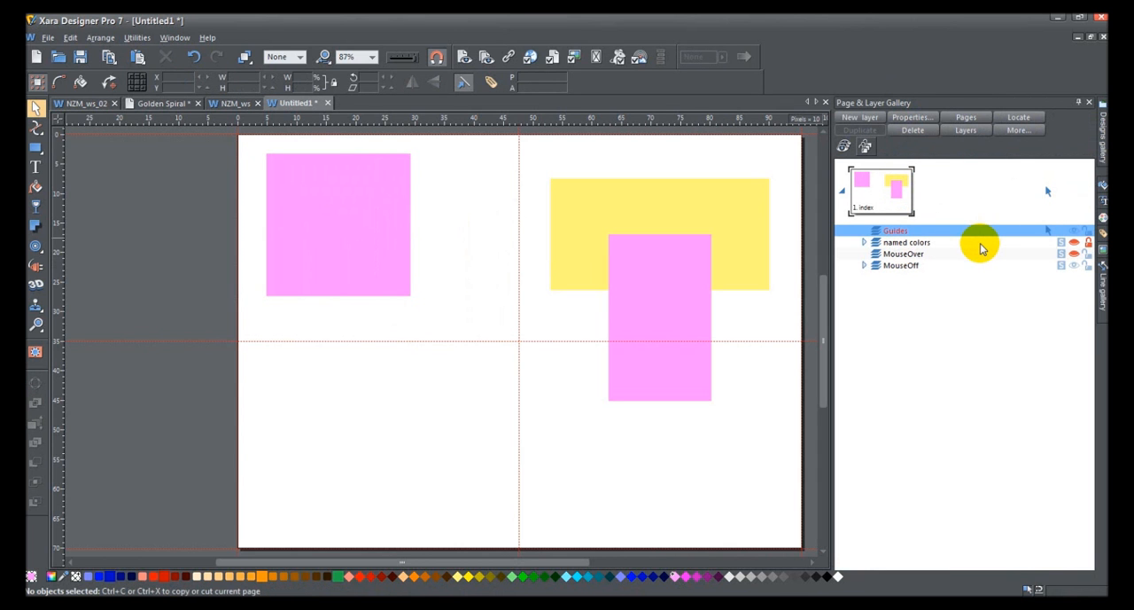
key("ctrl+shift+v")
mouse_move(874, 243)
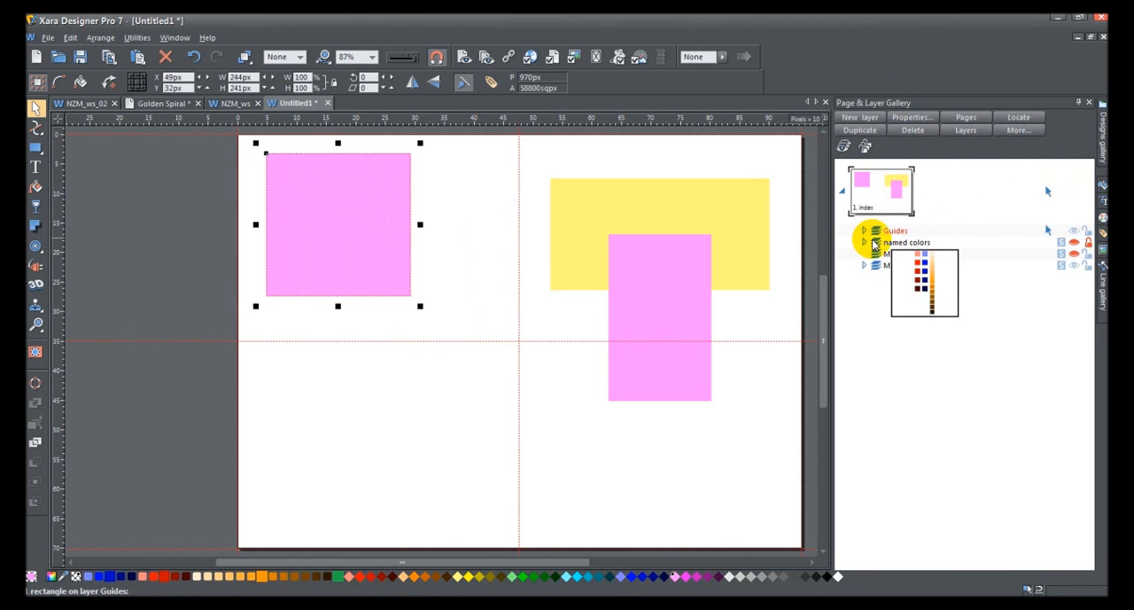
Step: Nudge the guide copy down and right to about X 149 px, Y 382 px, in the lower-left area of the page
key("Down")
key("Down")
key("Down")
key("Down")
key("Down")
key("Down")
key("Down")
key("Down")
key("Down")
key("Down")
key("Down")
key("Down")
key("Down")
key("Down")
key("Down")
key("Down")
key("Down")
key("Down")
key("Down")
key("Down")
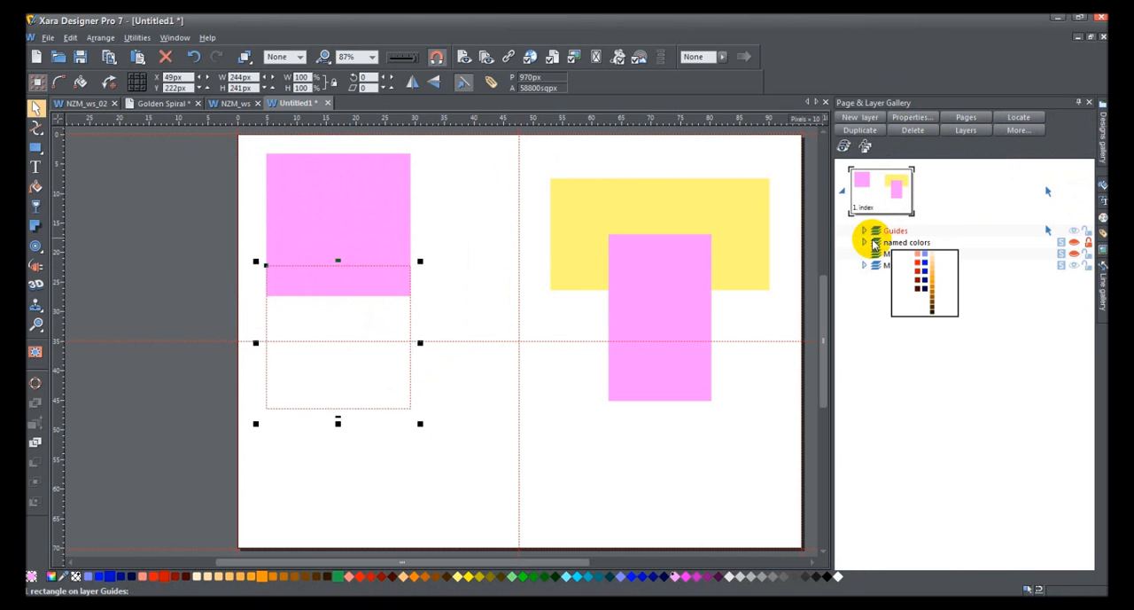
key("Down")
key("Down")
key("Down")
key("Down")
key("Down")
key("Right")
key("Right")
key("Right")
key("Right")
key("Right")
key("Right")
key("Right")
key("Right")
key("Right")
key("Right")
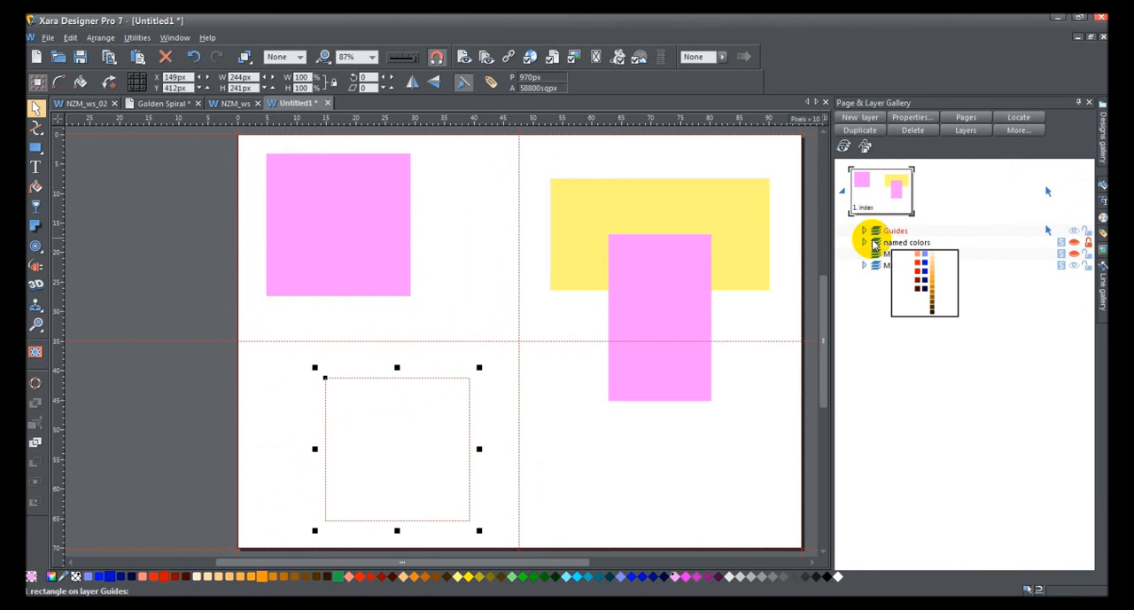
key("Up")
key("Up")
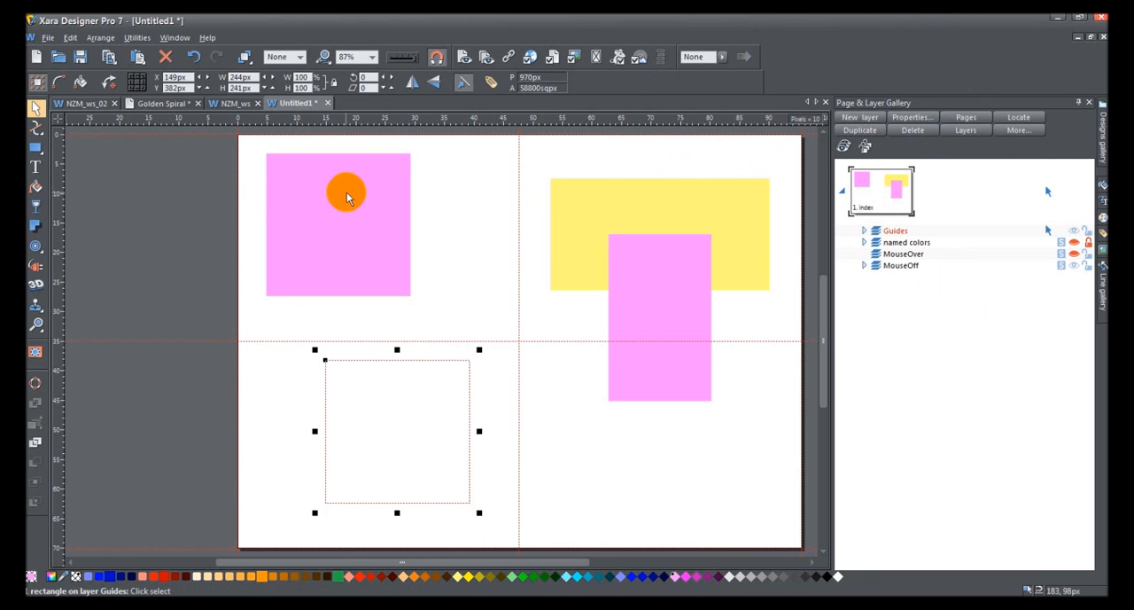
Step: Snap one pink rectangle above the dotted guide shape and another against its right edge at about X 393 px, Y 382 px
left_click_drag(319, 190, 585, 429)
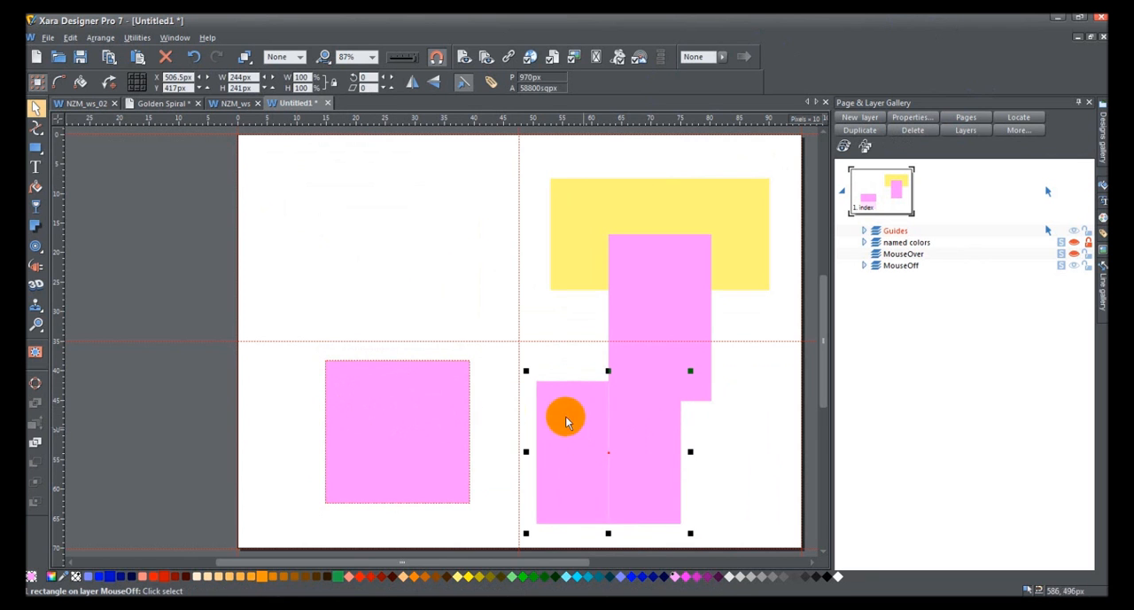
left_click_drag(422, 407, 420, 263)
left_click_drag(612, 450, 552, 434)
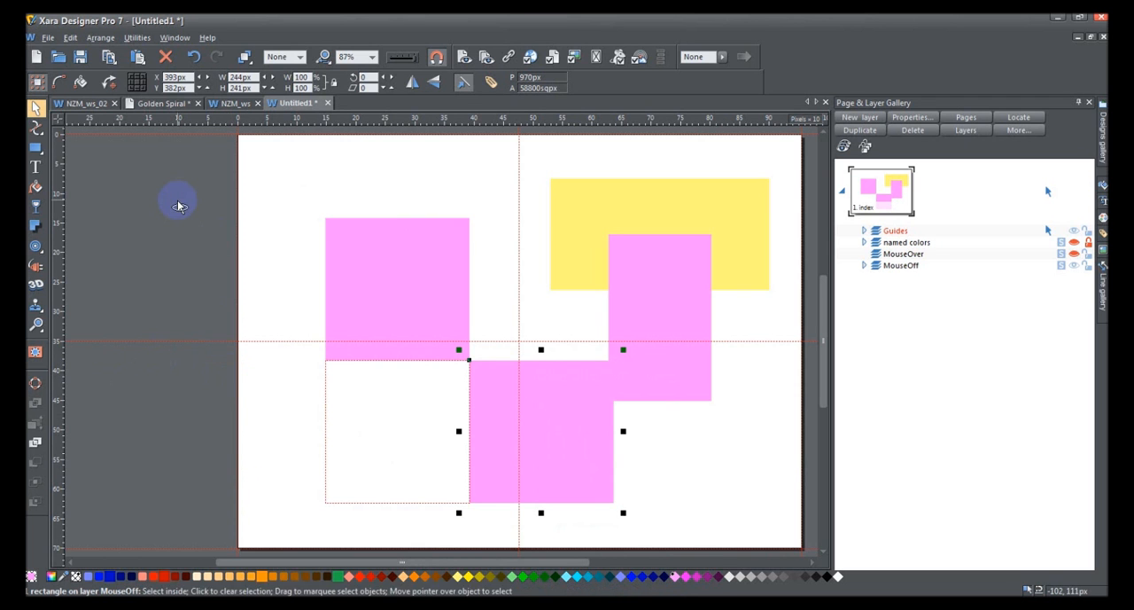
Step: Undo the snapping test back to the single pink rectangle in the page's upper-left area, without the guide shape
key("ctrl+z")
key("ctrl+z")
key("ctrl+z")
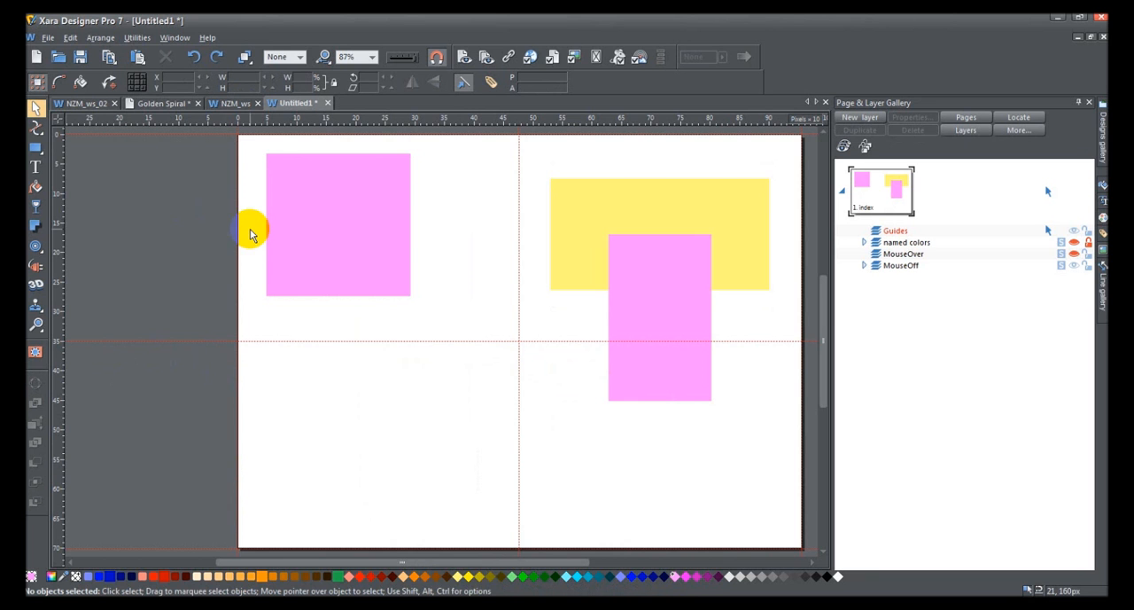
Step: Change the document's grid type to Isometric and apply it, with X increasing to the right
left_click(139, 38)
left_click(195, 232)
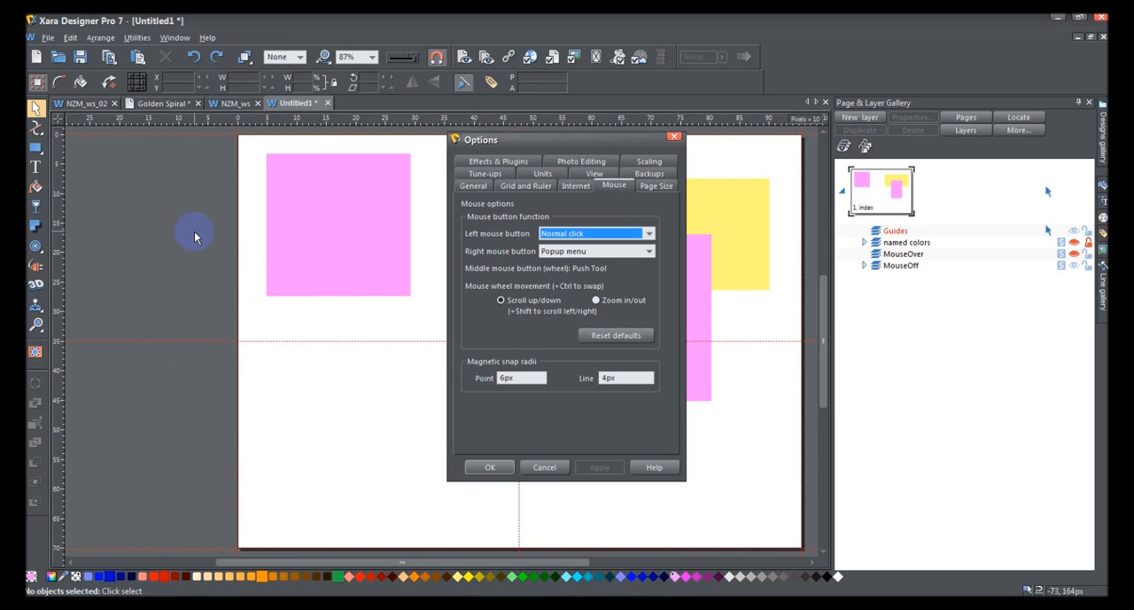
left_click(523, 186)
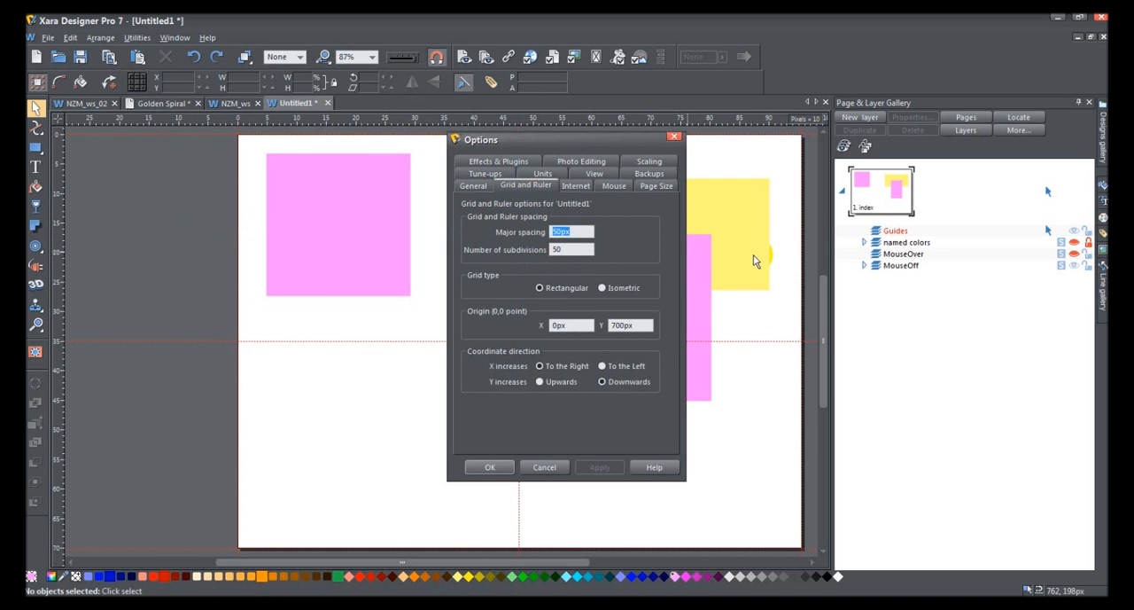
double_click(571, 251)
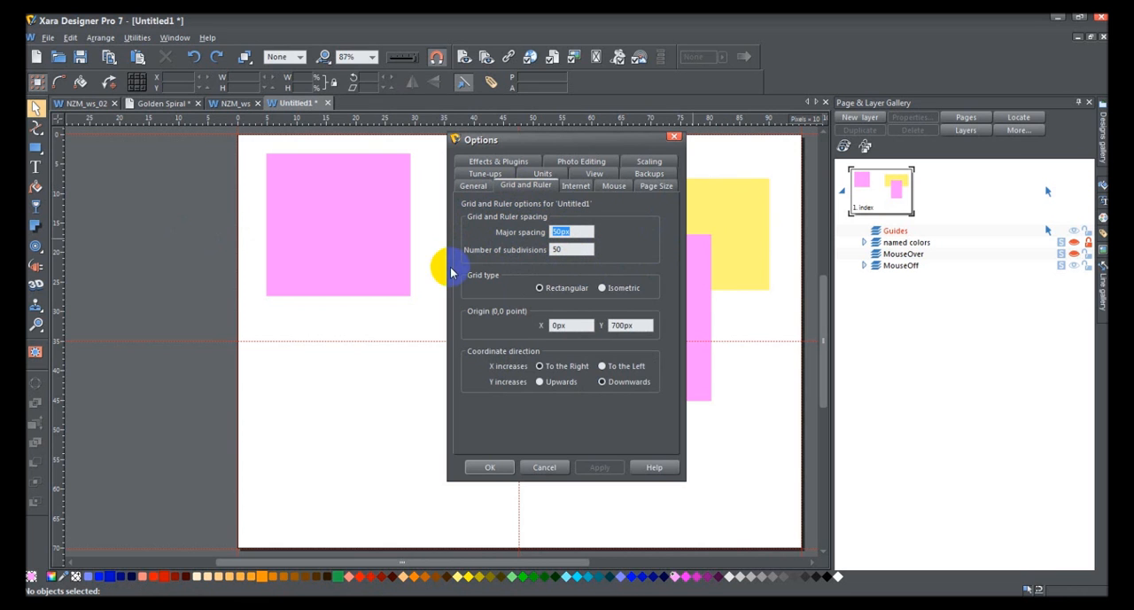
left_click(564, 251)
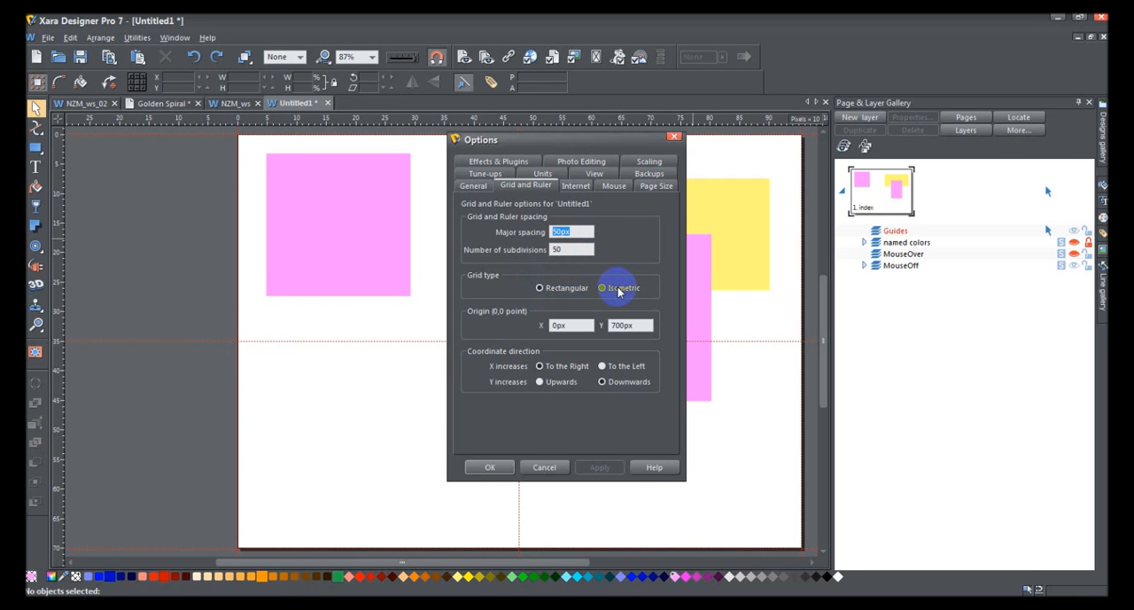
left_click(601, 288)
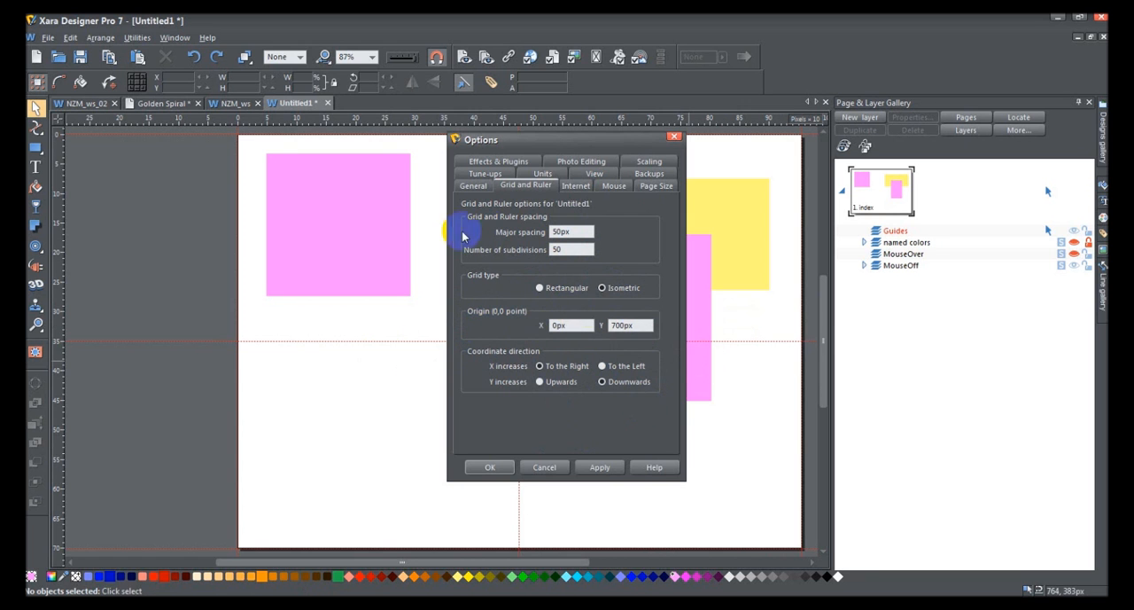
left_click(592, 470)
left_click(540, 366)
left_click(492, 466)
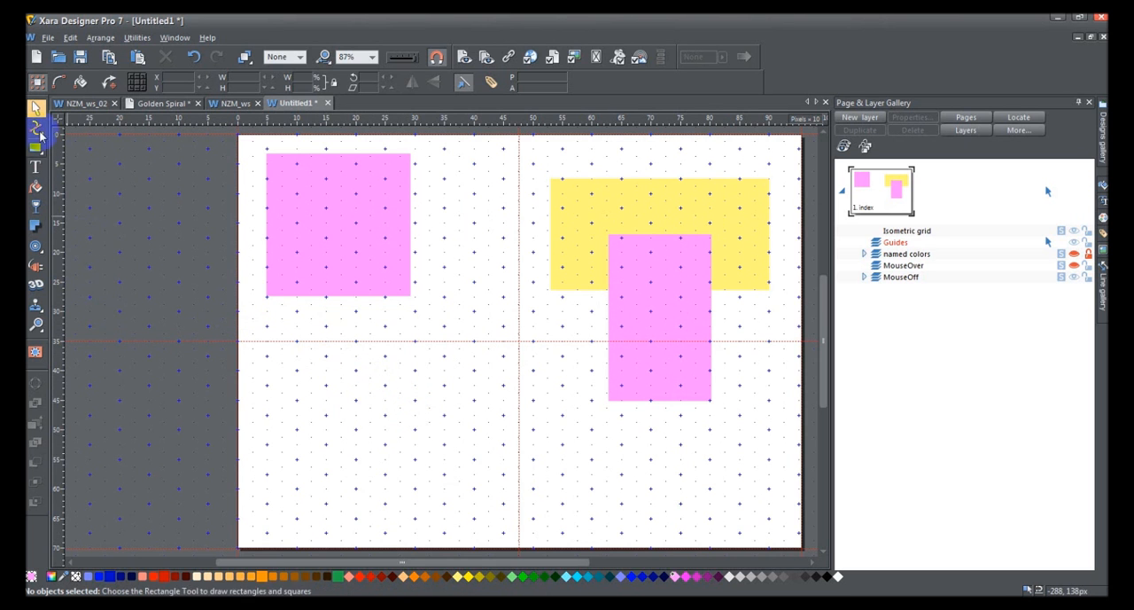
Step: Draw a closed straight-sided rhombus about 100 by 52 px on the isometric grid points, below the large pink rectangle at the page's upper left
left_click(37, 127)
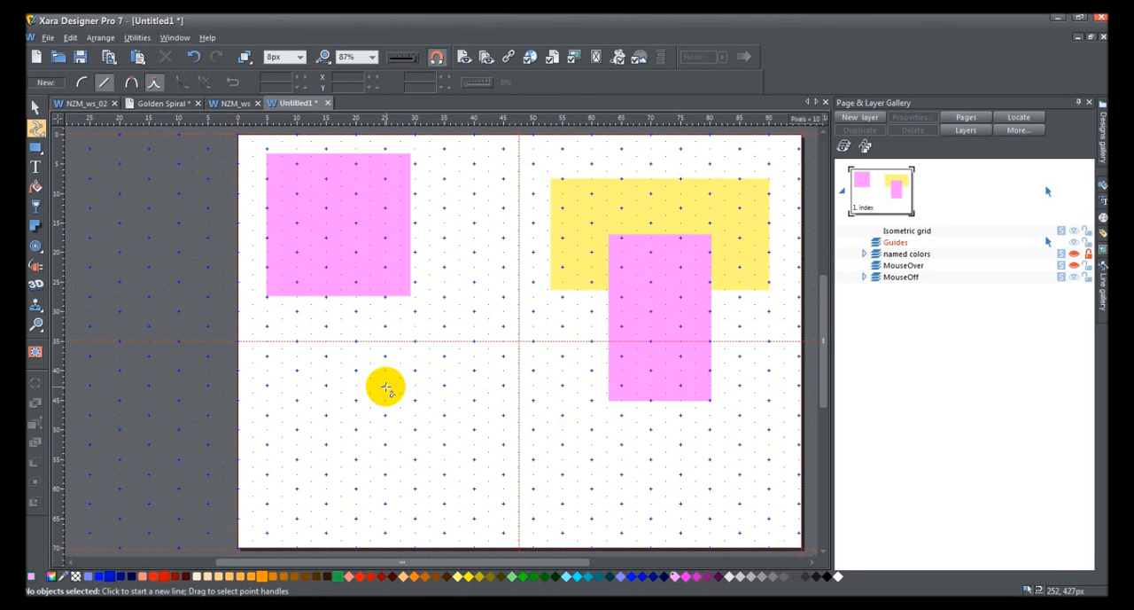
left_click(385, 386)
left_click(415, 400)
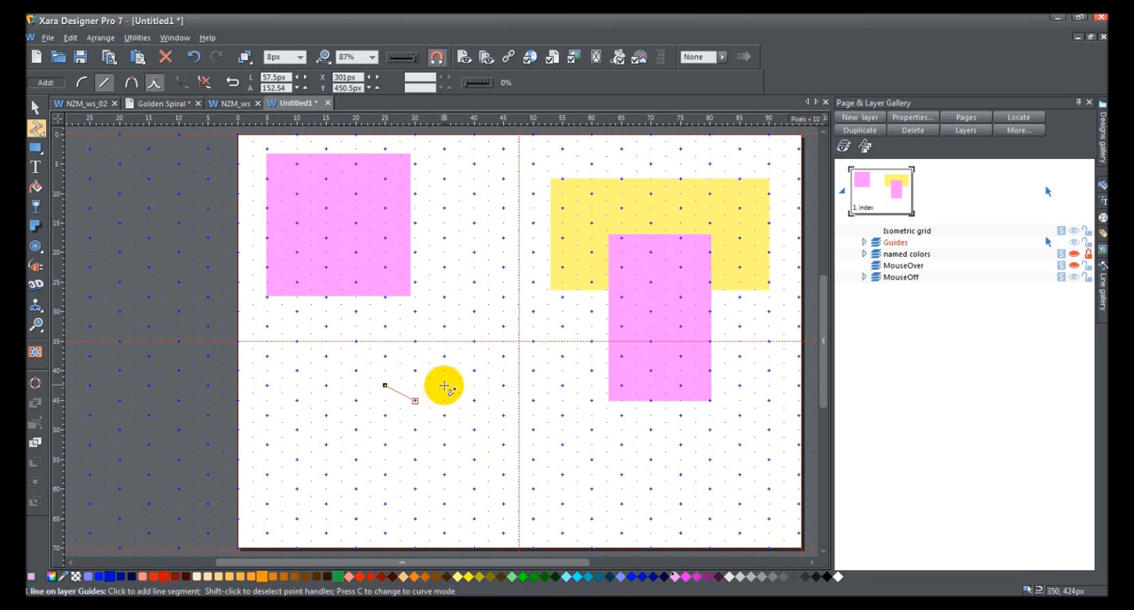
left_click(444, 385)
left_click(415, 370)
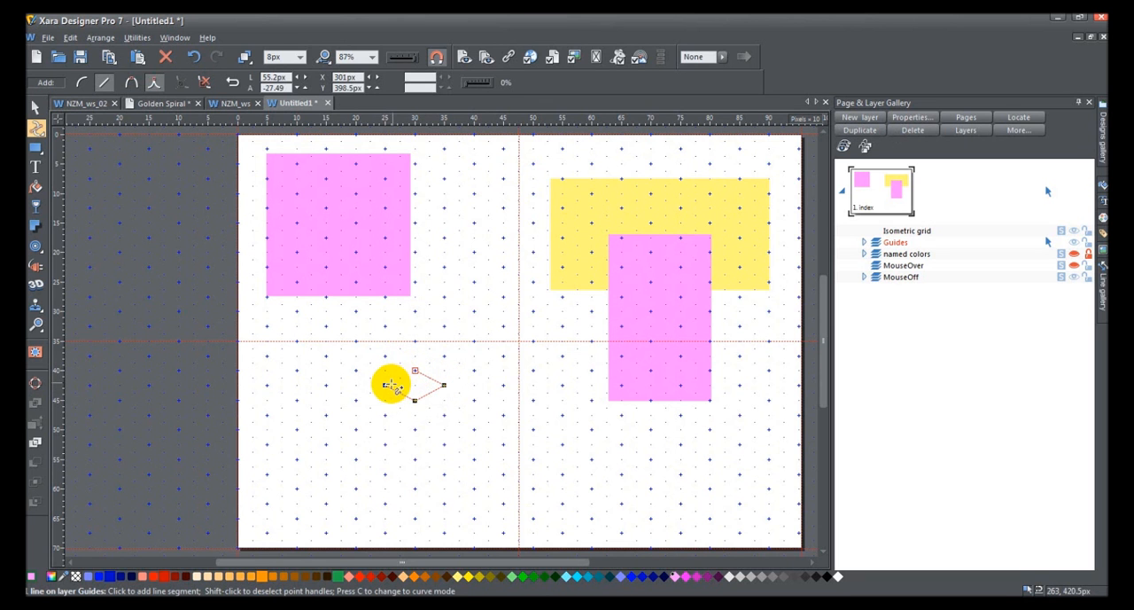
left_click(386, 386)
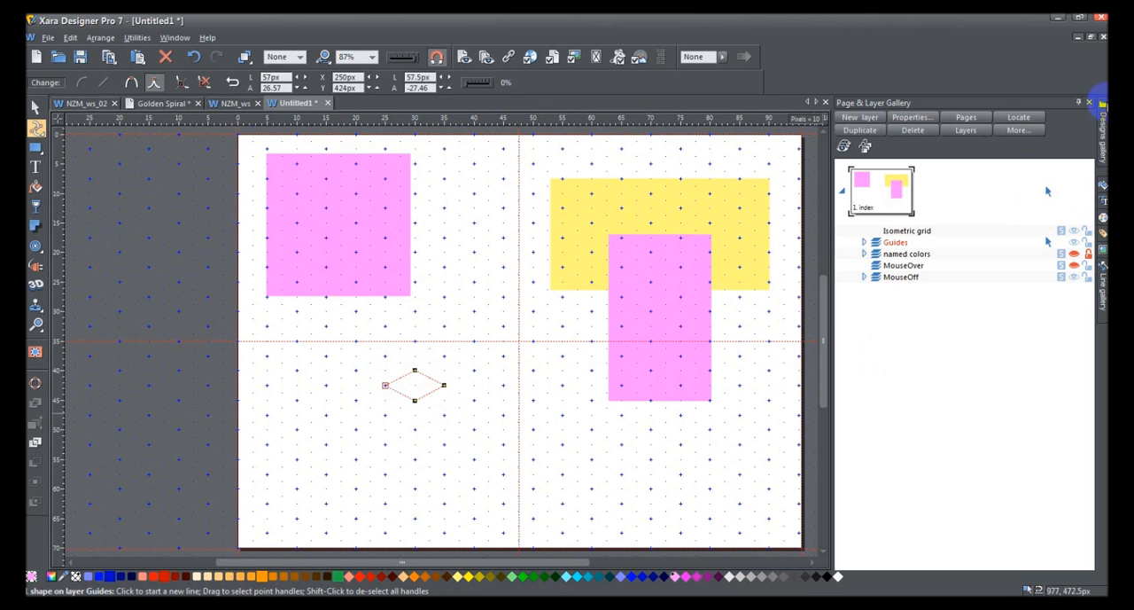
Step: Transfer the rhombus from the Guides layer to the same position on the MouseOff layer and deselect it
key("Delete")
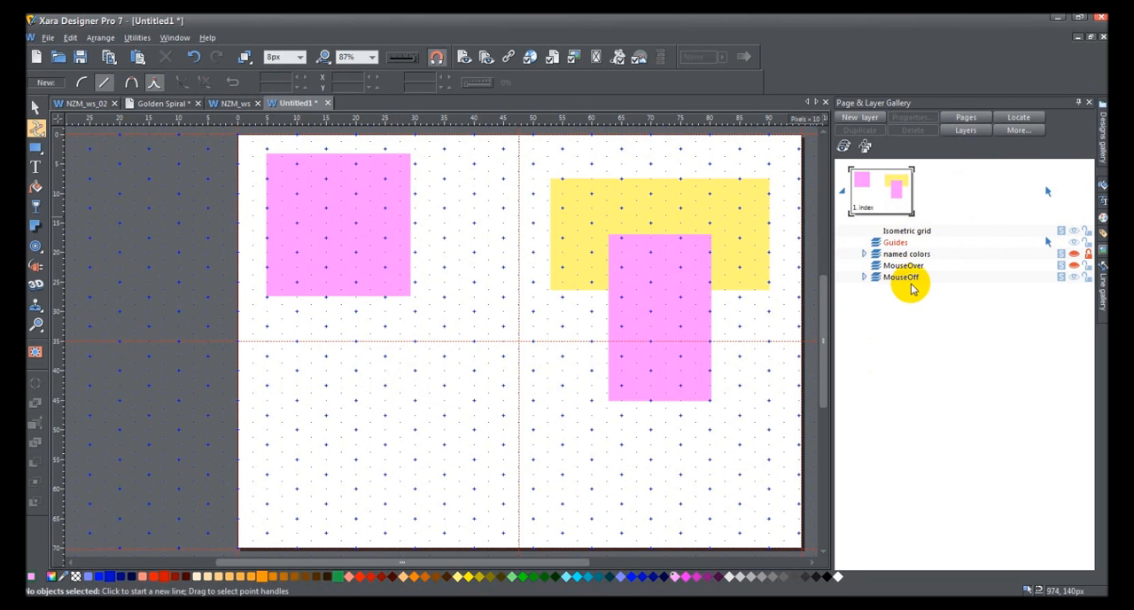
left_click(904, 278)
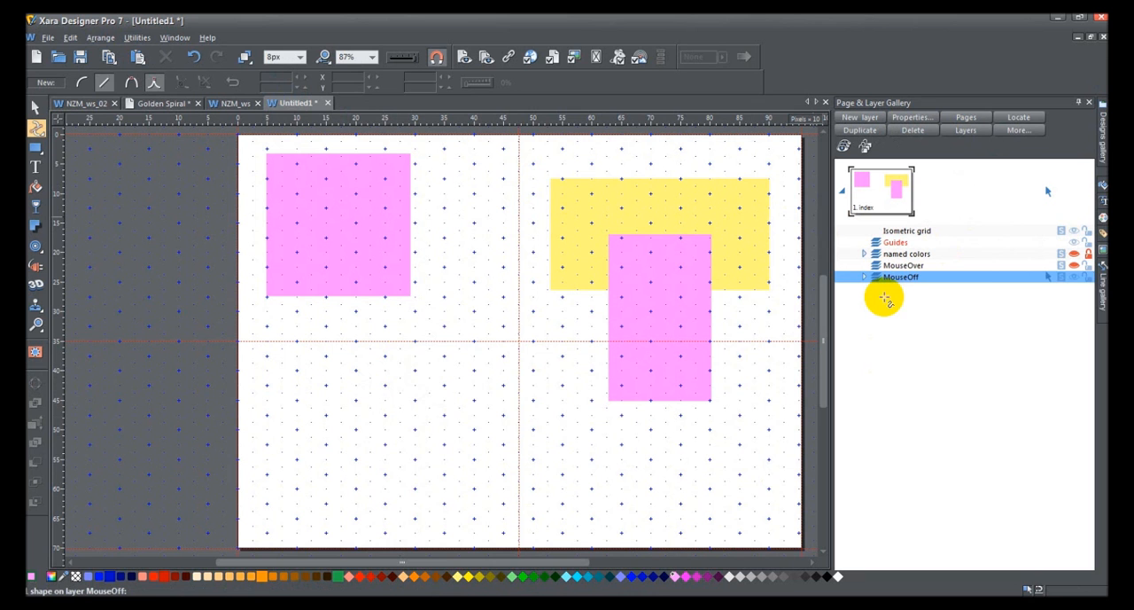
key("ctrl+v")
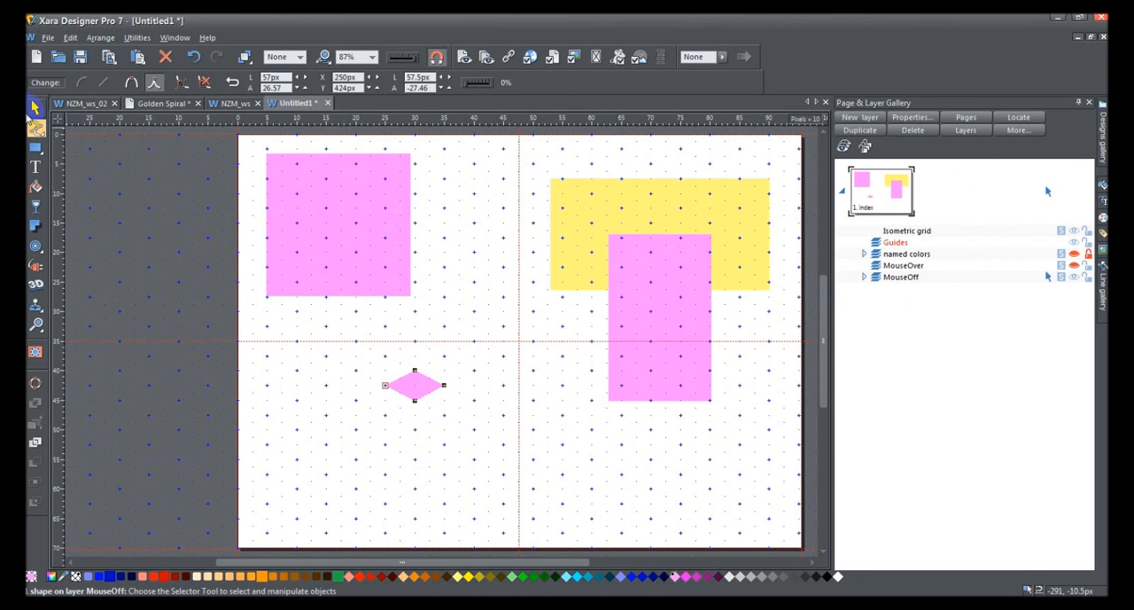
left_click(35, 107)
left_click(440, 431)
left_click(407, 382)
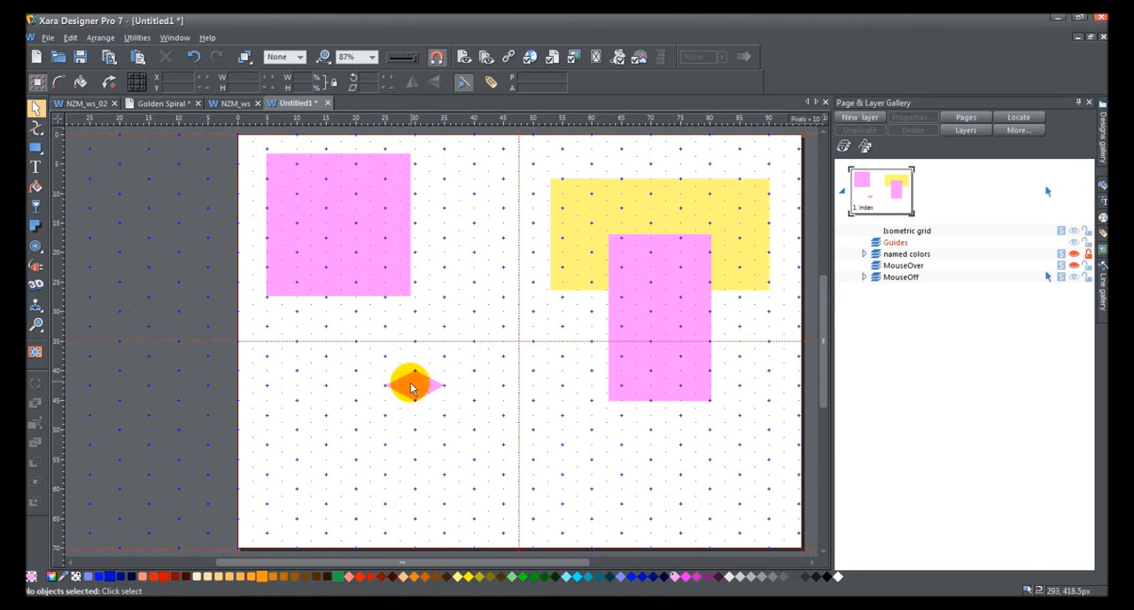
Step: Draw the cube's left face as a closed straight-sided shape on the isometric grid points below the pink rhombus and fill it light green
left_click(35, 127)
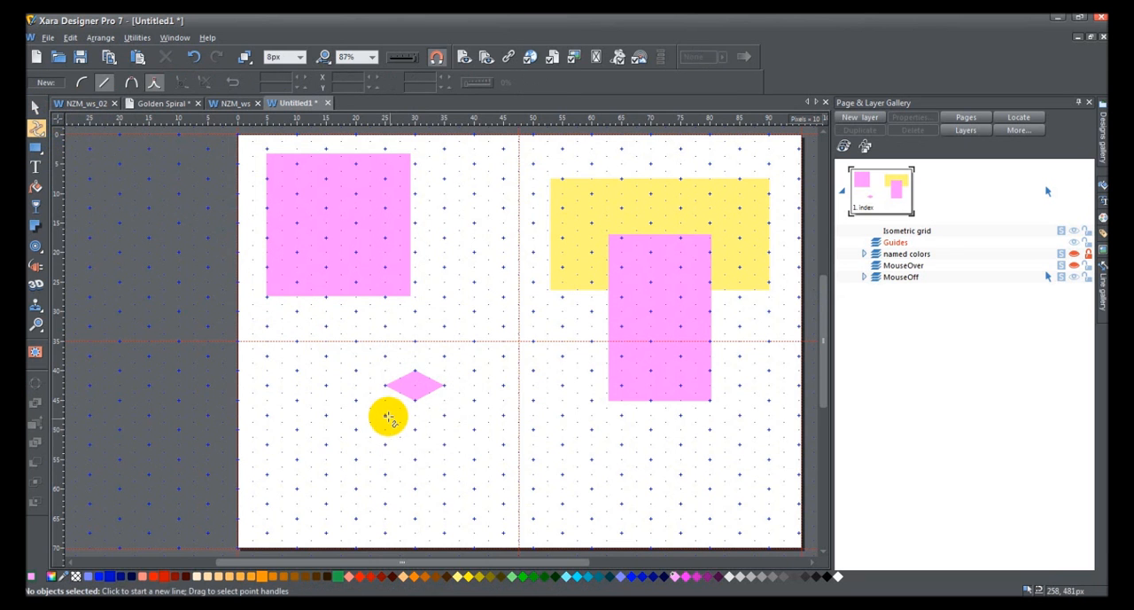
left_click(385, 416)
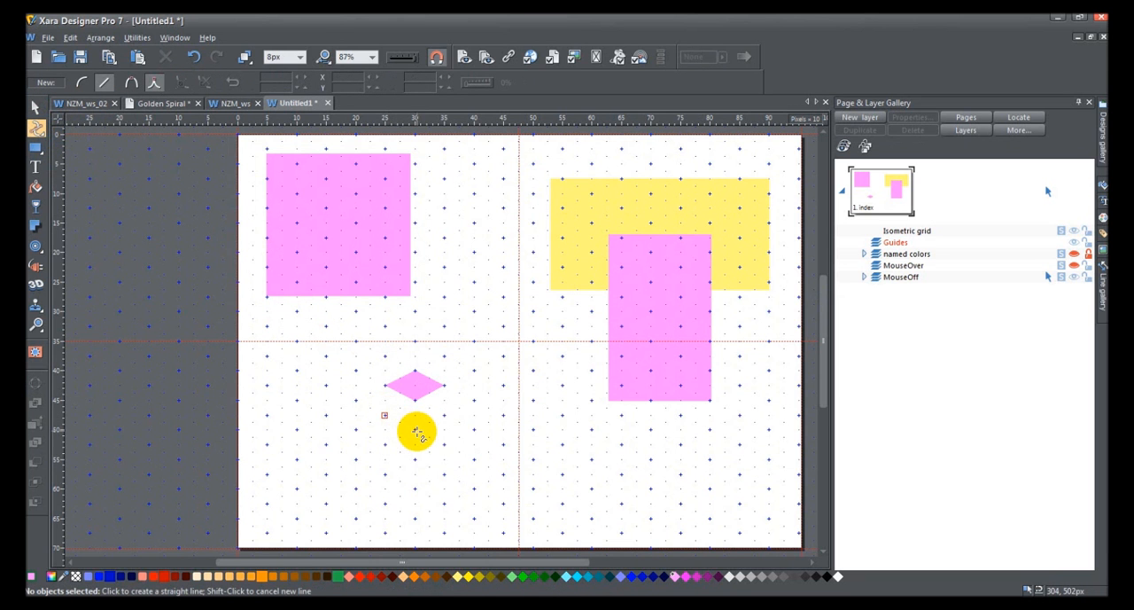
left_click(416, 430)
left_click(415, 401)
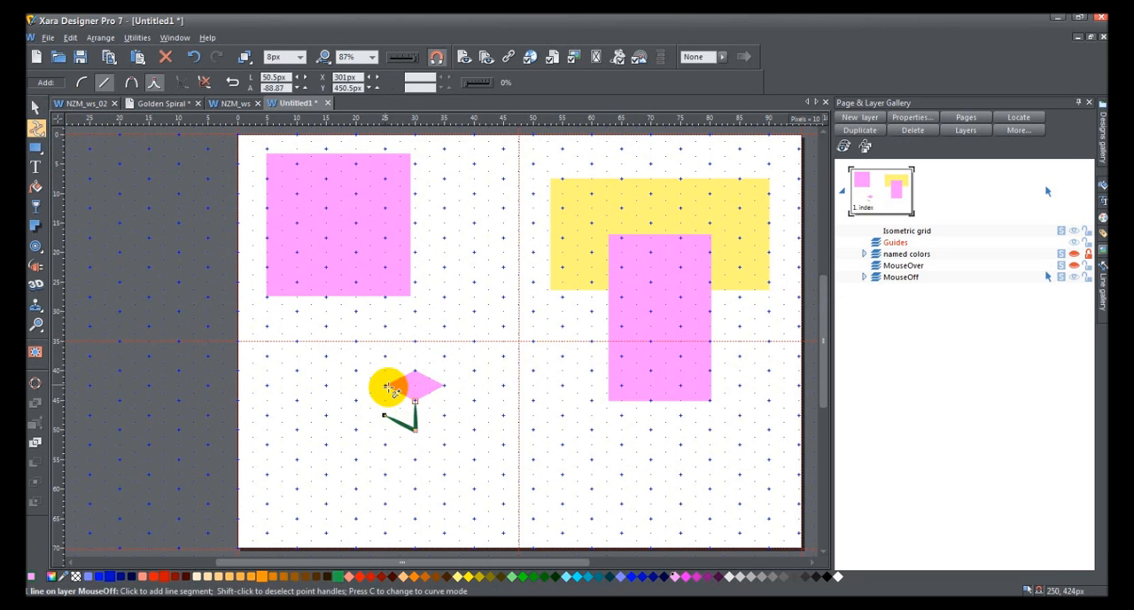
left_click(385, 385)
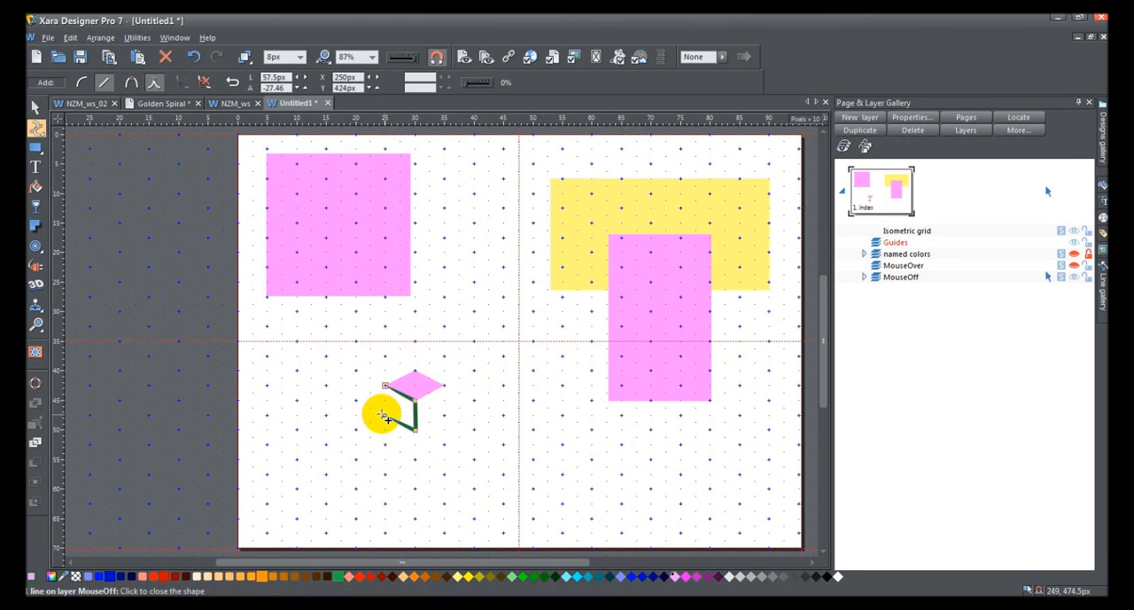
left_click(384, 416)
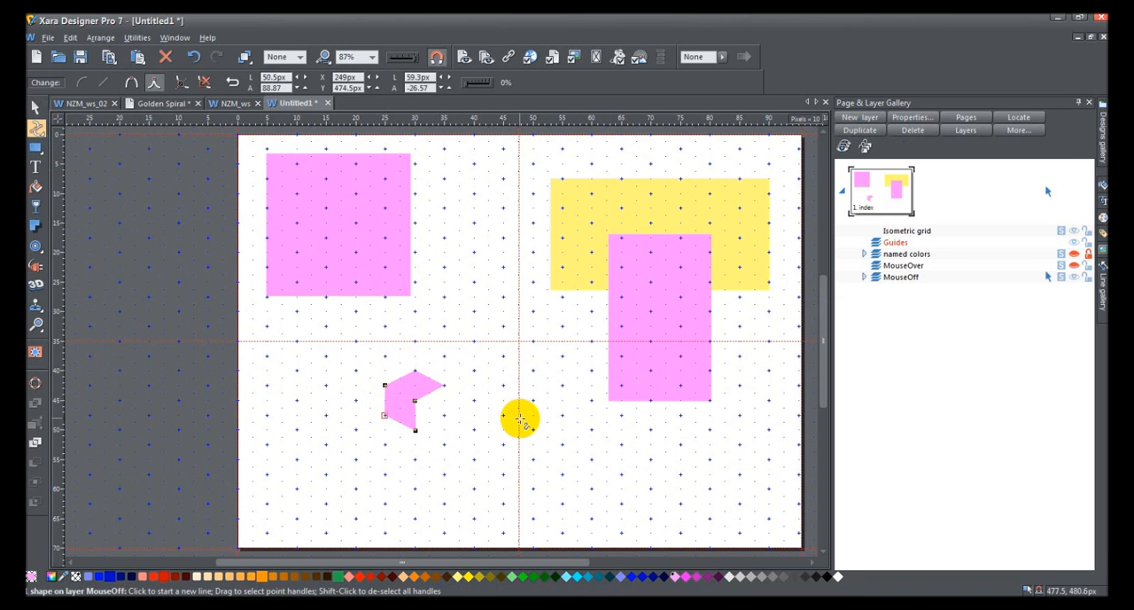
left_click(517, 576)
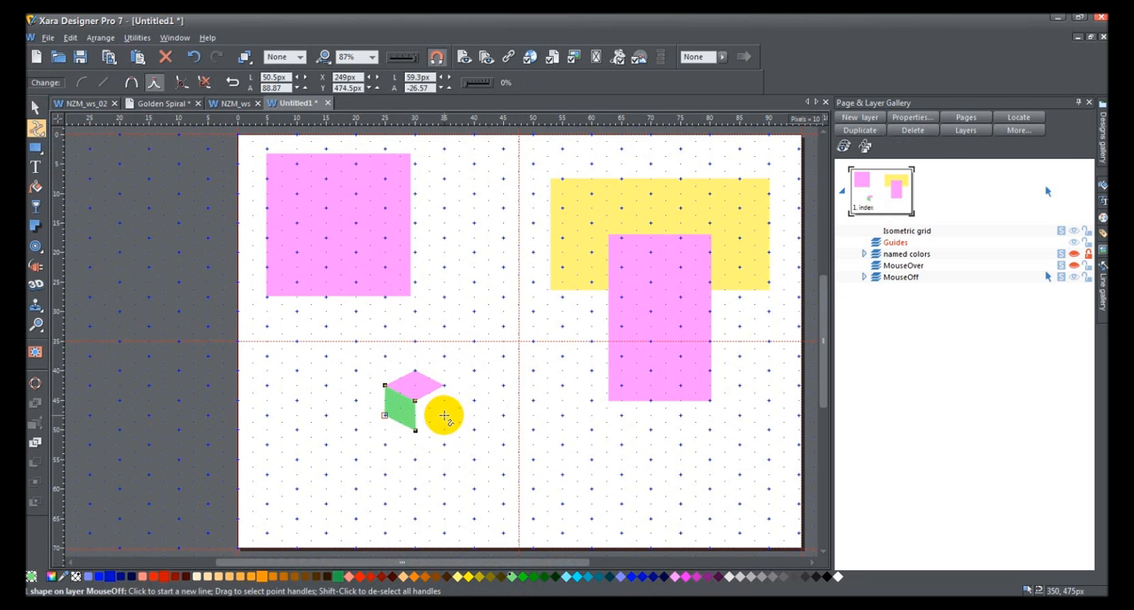
Step: Draw the cube's right face as a closed straight-sided shape beside the green face, fill it light cyan, and deselect it
left_click(444, 416)
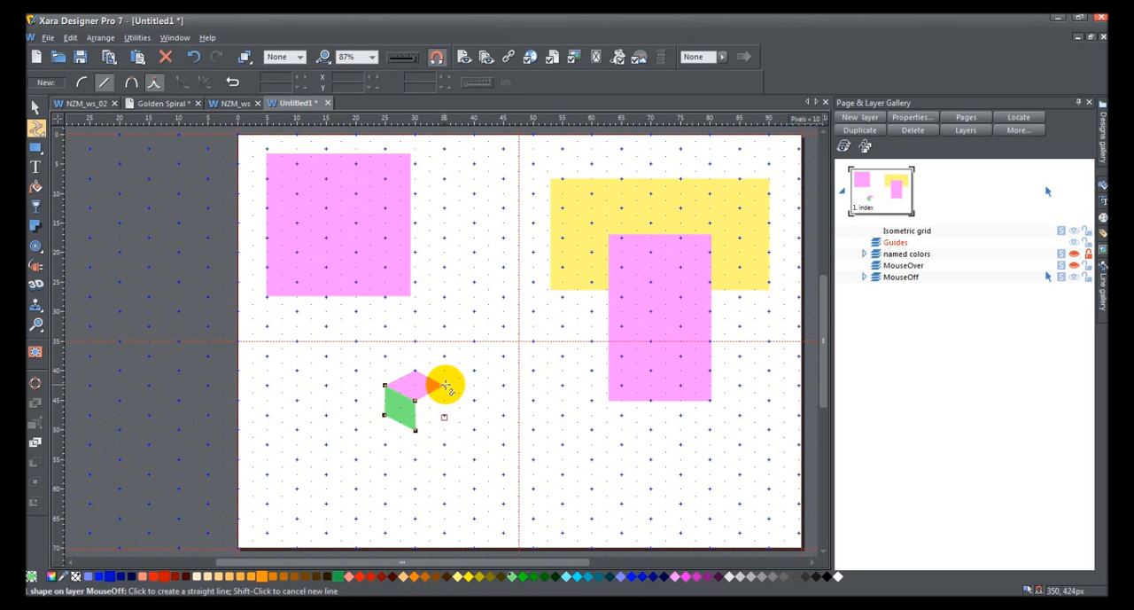
left_click(444, 386)
left_click(414, 401)
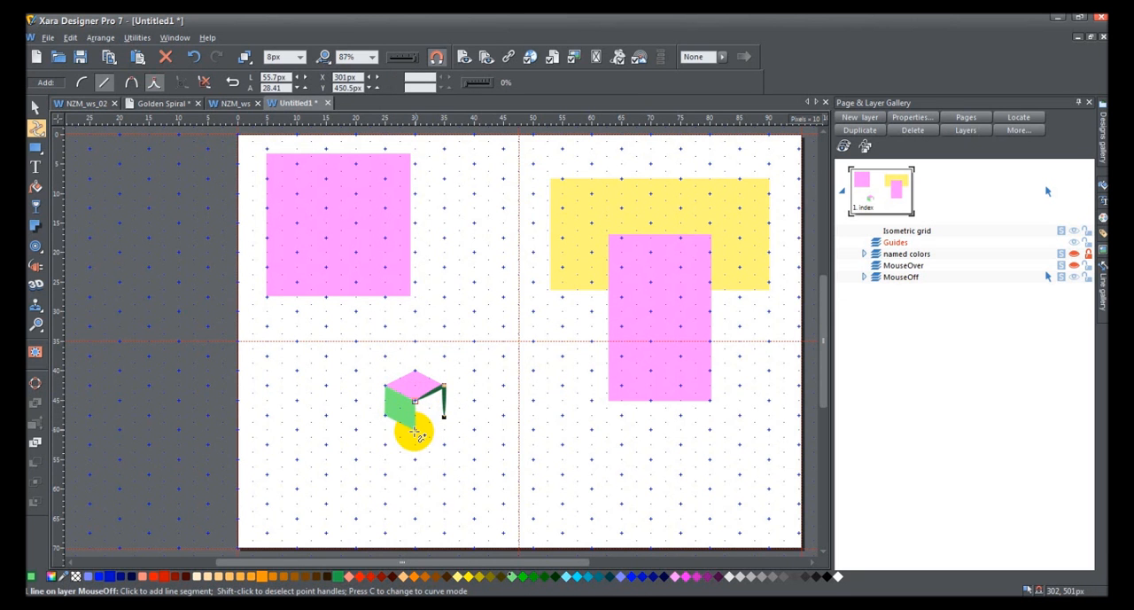
left_click(415, 431)
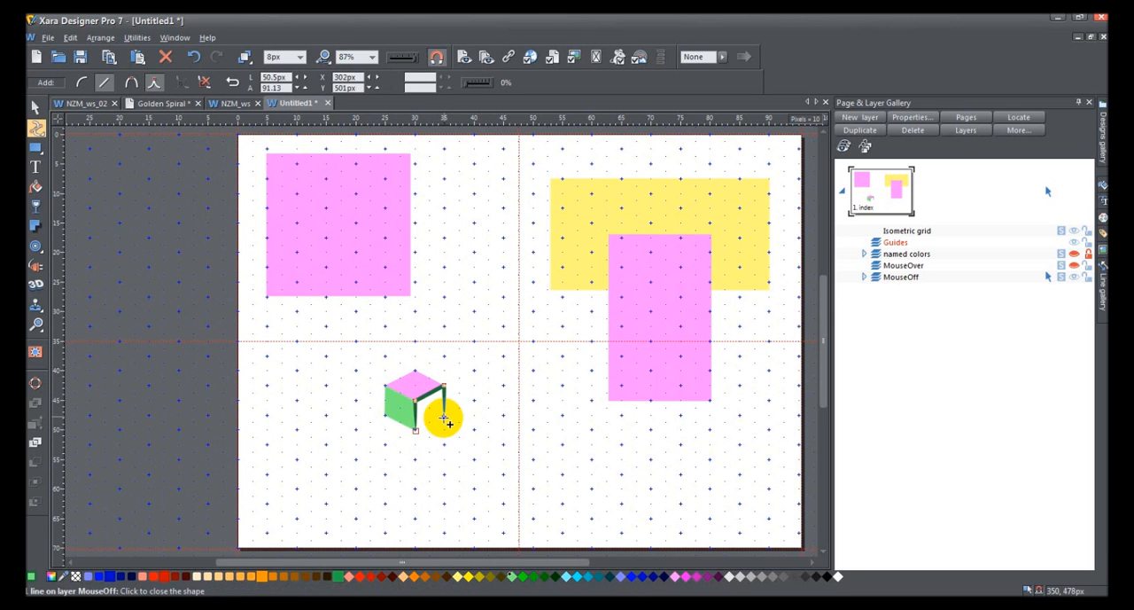
left_click(443, 416)
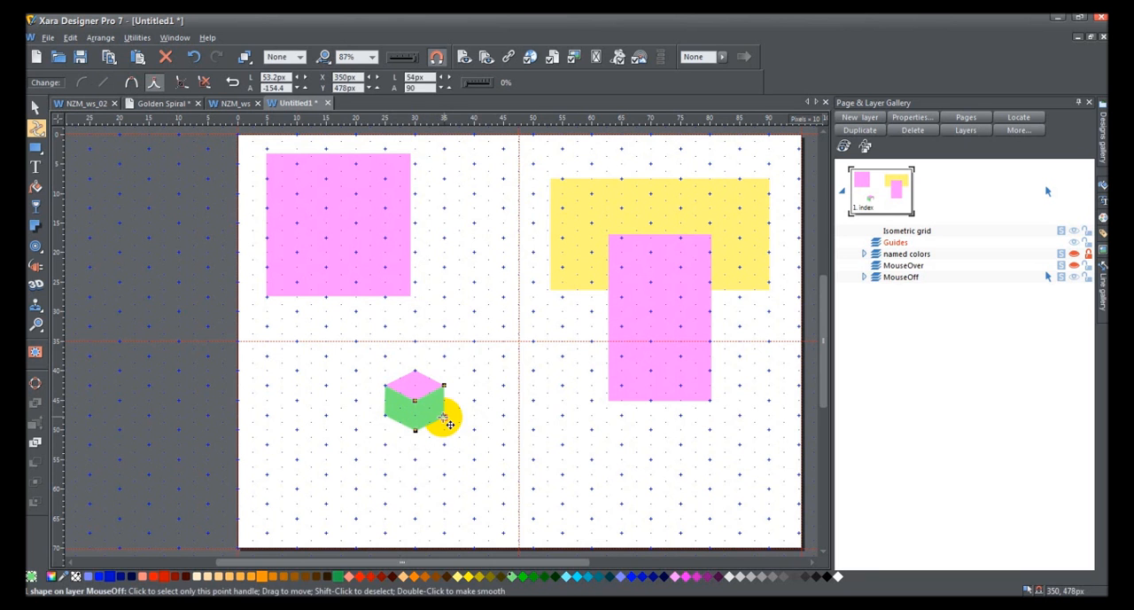
left_click(569, 577)
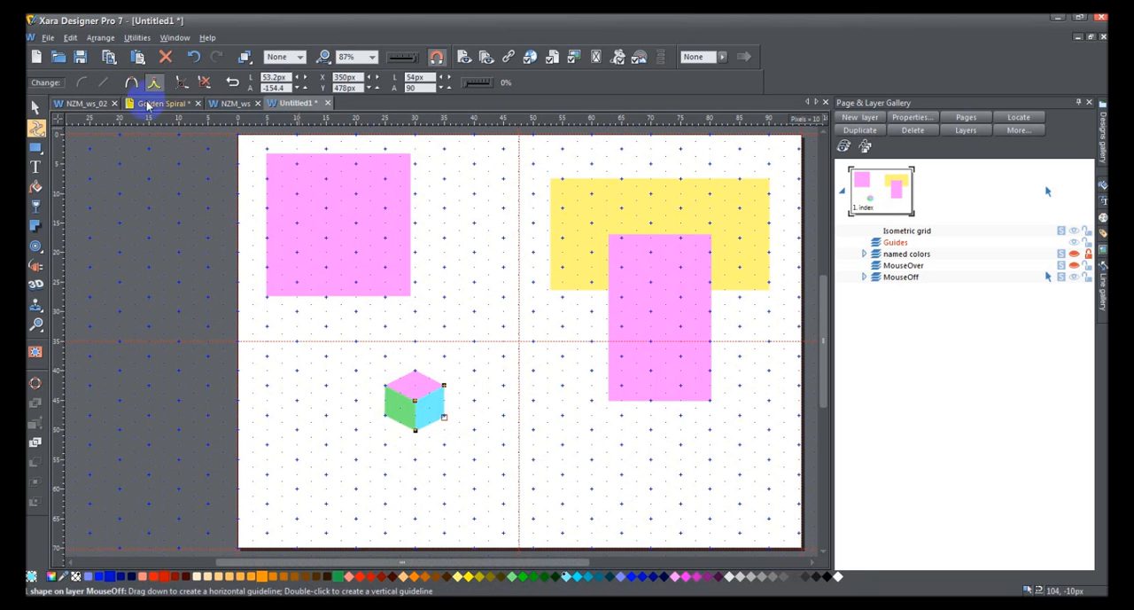
left_click(36, 107)
left_click(106, 159)
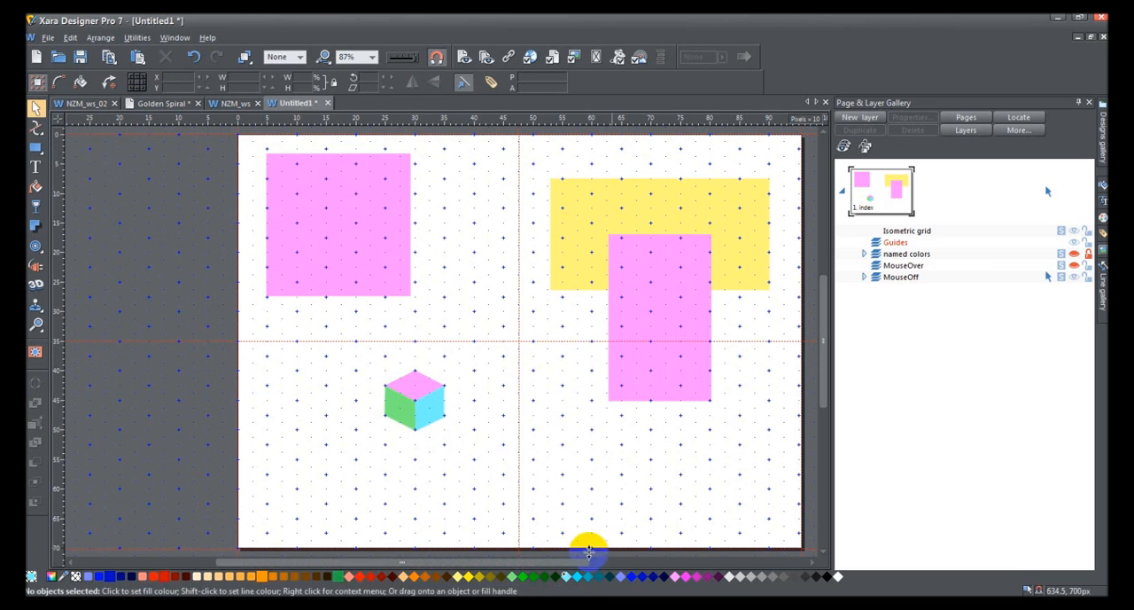
left_click_drag(420, 383, 471, 427)
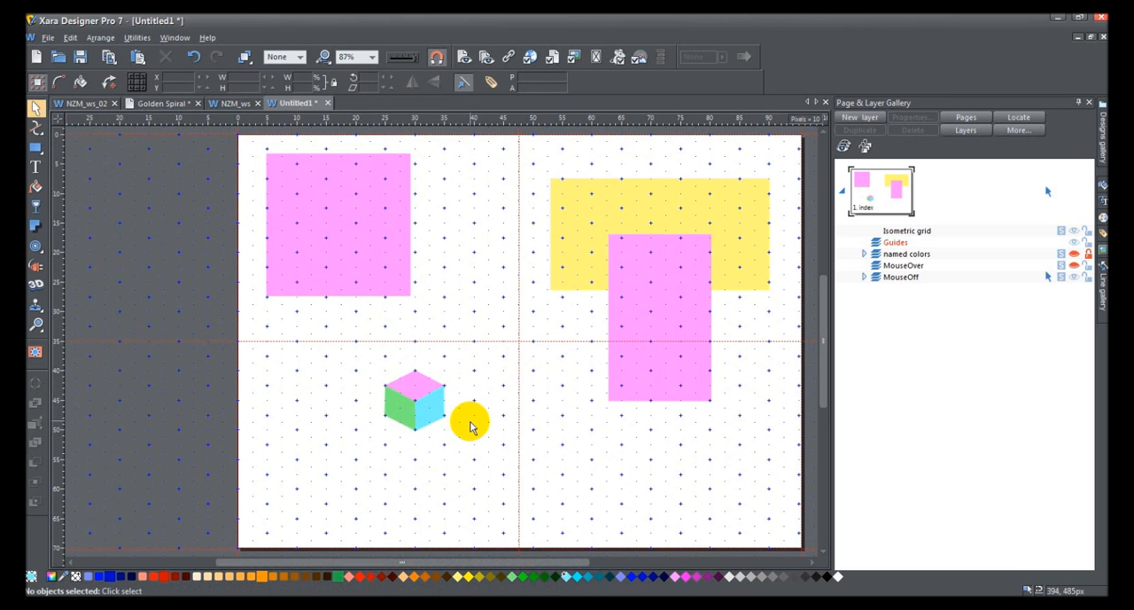
key("#")
key("#")
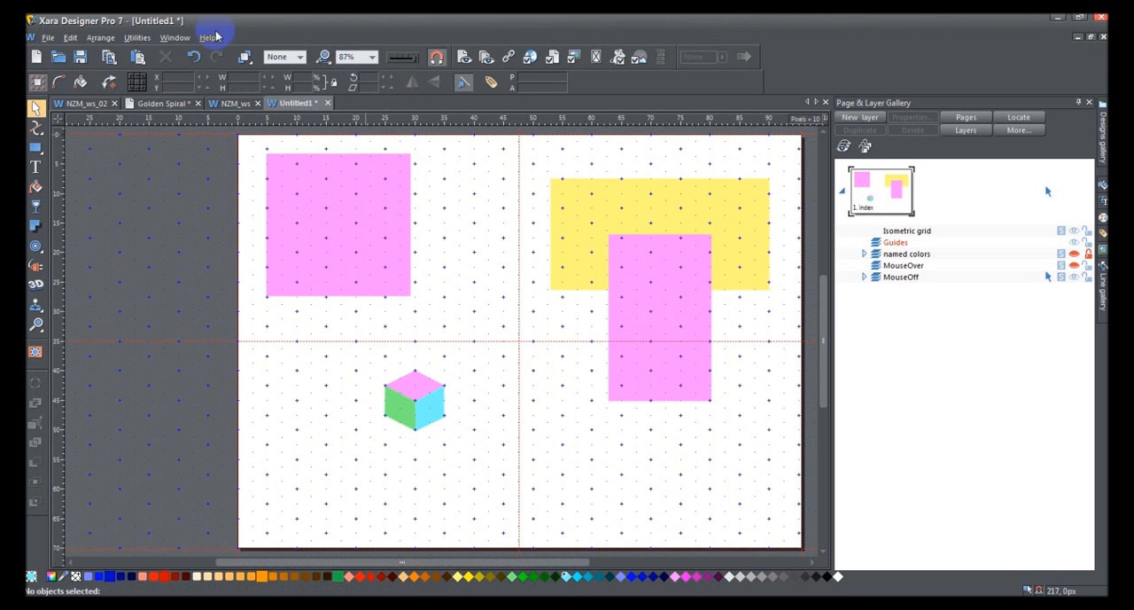
Step: Change the document's grid type to Rectangular and apply it
left_click(142, 38)
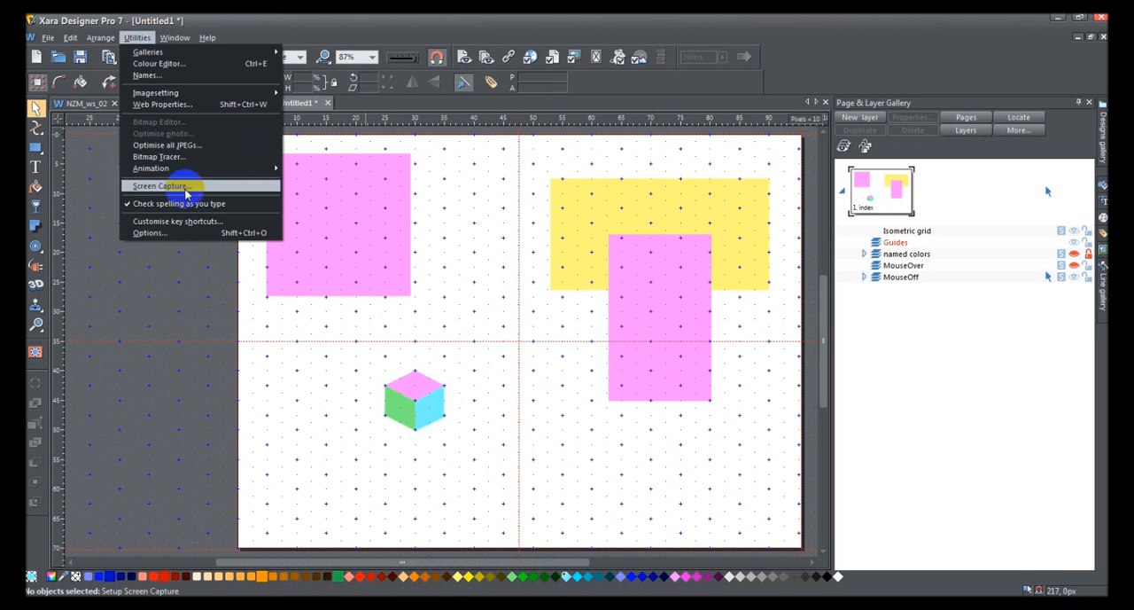
left_click(213, 235)
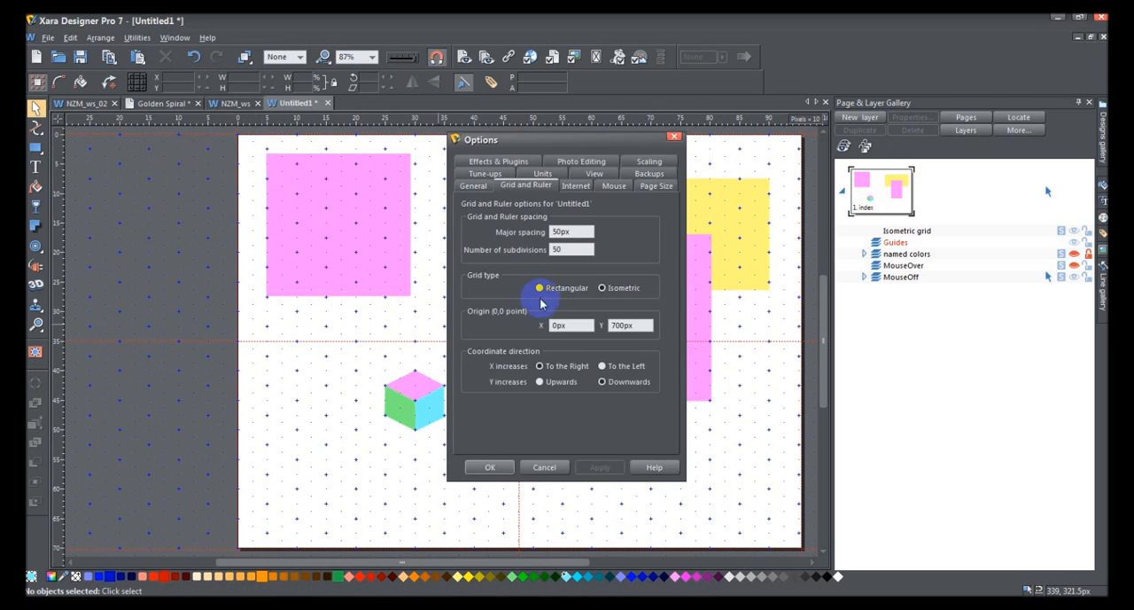
left_click(542, 290)
left_click(598, 466)
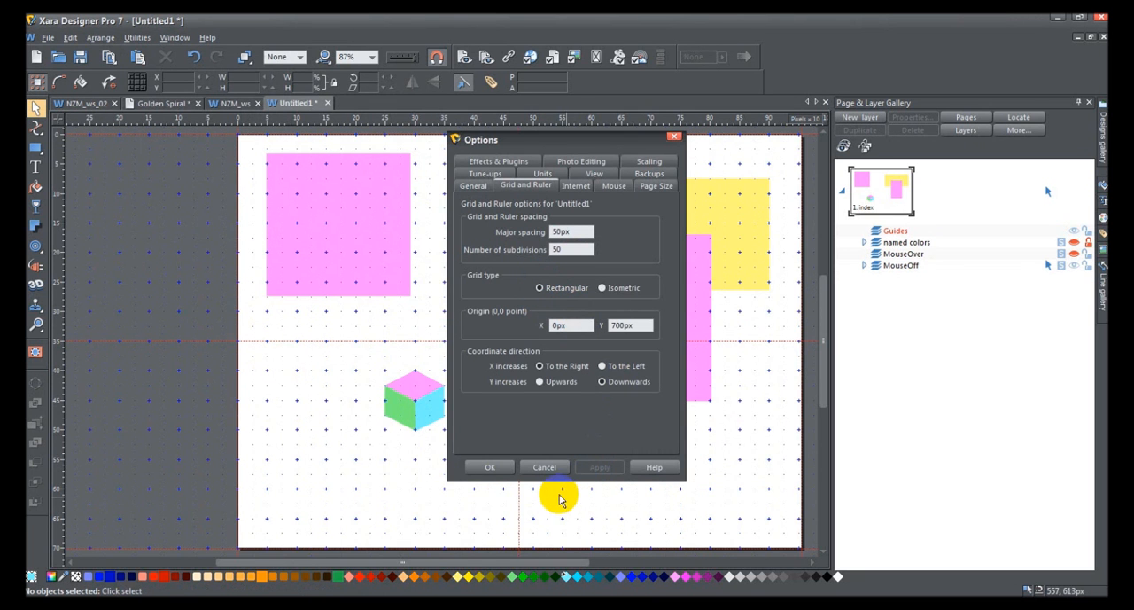
left_click(492, 467)
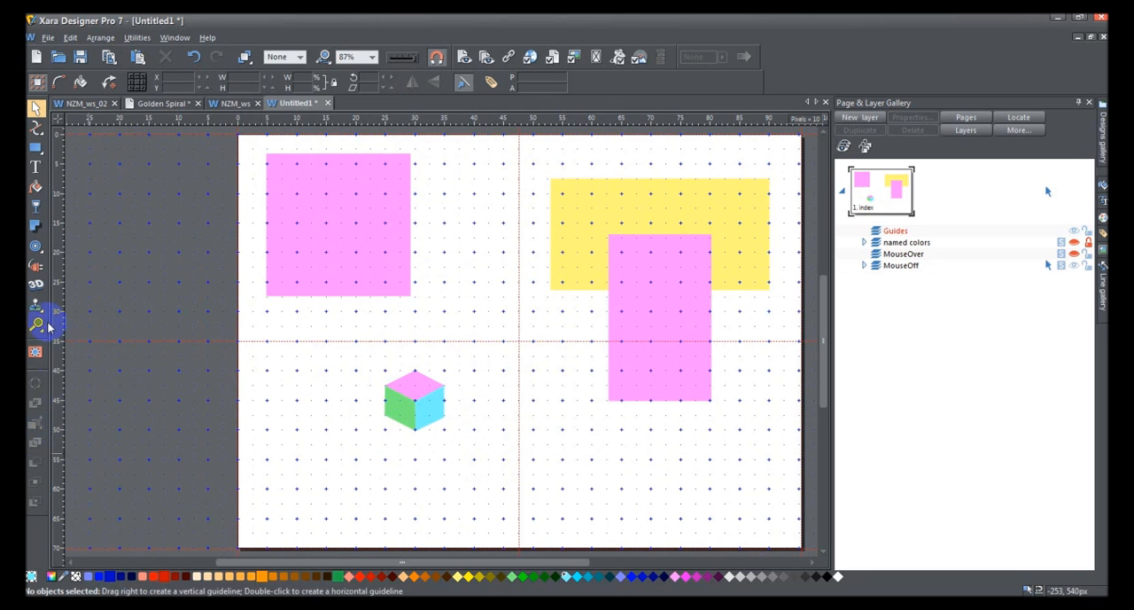
Step: Draw a cyan rectangle about 42 by 28 px above the cube, following the one-pixel grid dots
left_click(374, 59)
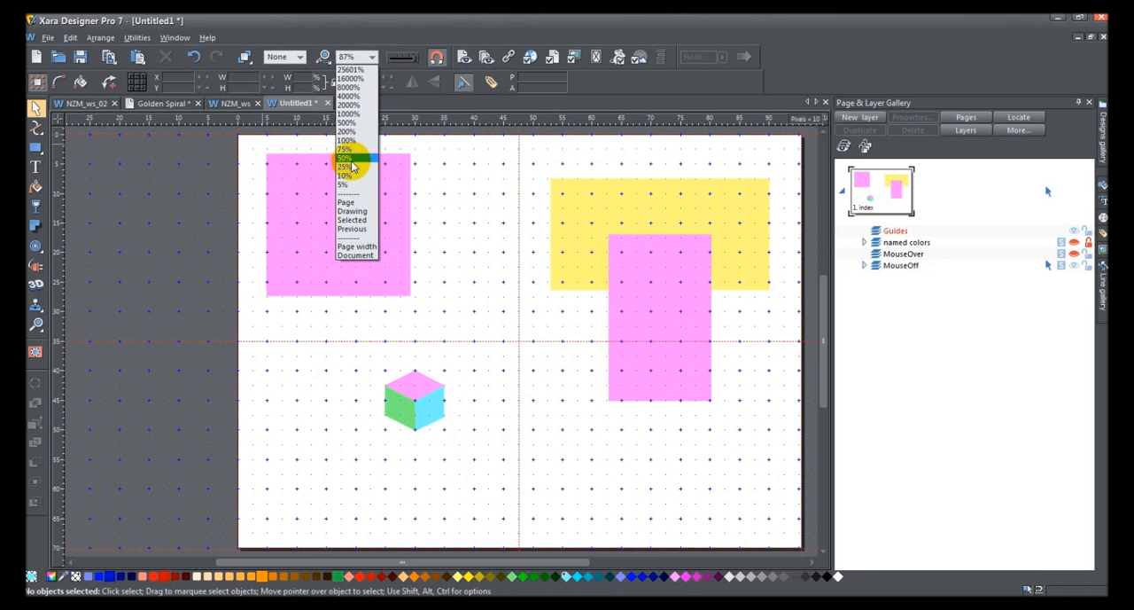
left_click(350, 124)
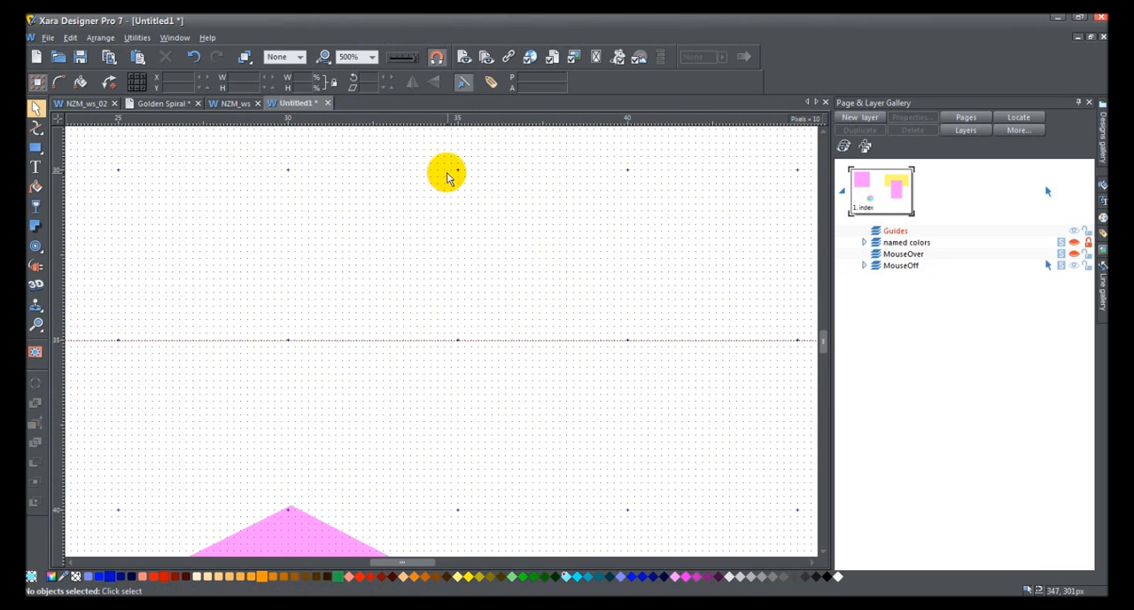
left_click(35, 147)
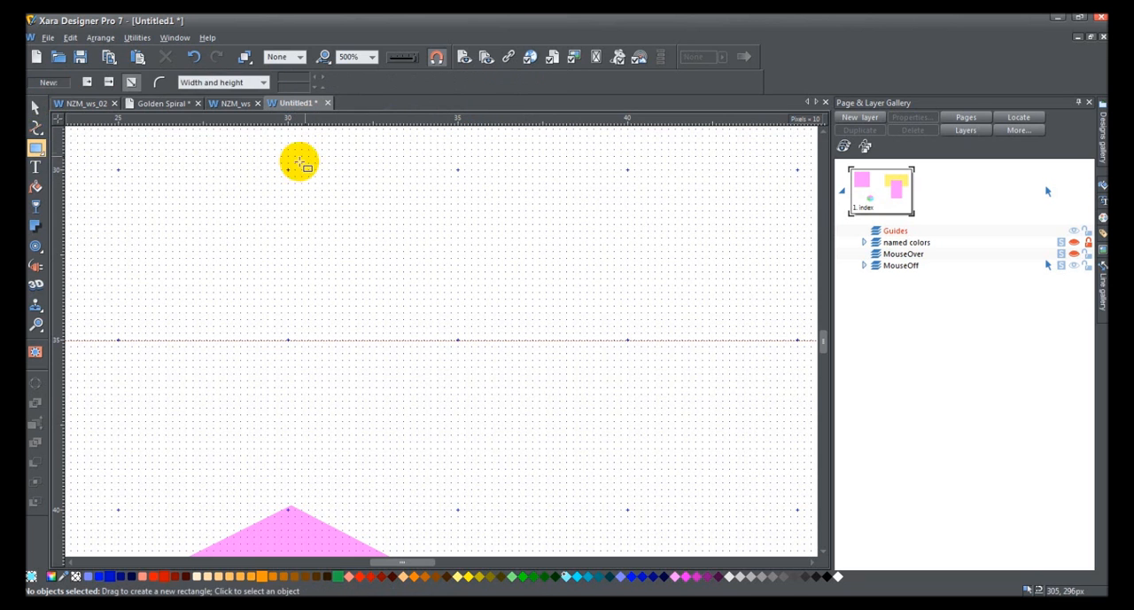
left_click_drag(295, 171, 436, 264)
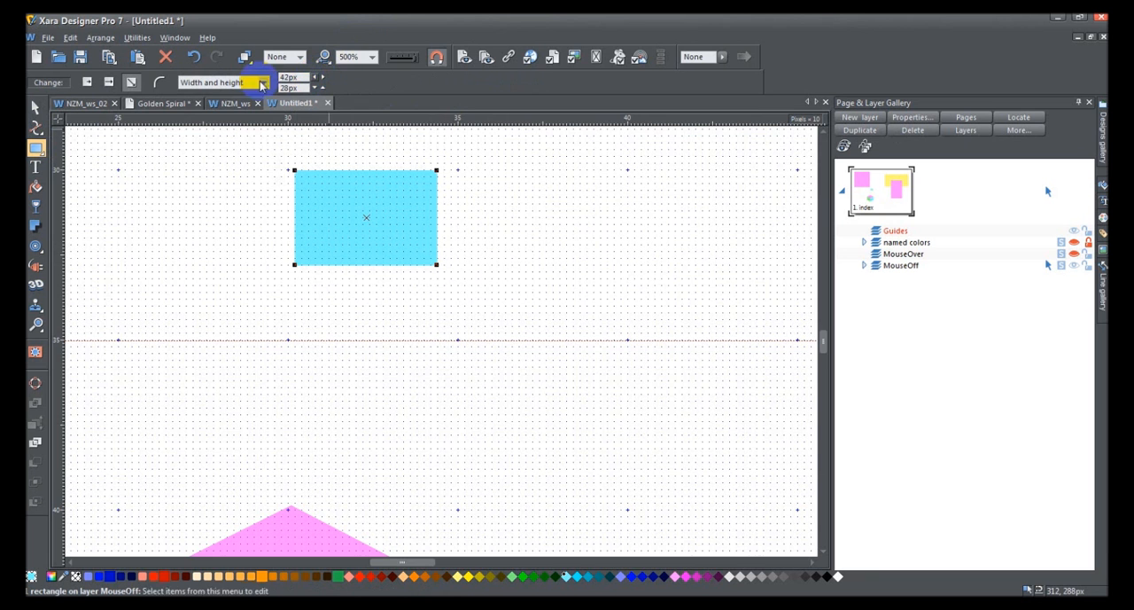
Step: Draw three small rectangles on the one-pixel grid dots above the 42 by 28 px rectangle, the last one about 8 by 9 px
left_click(374, 57)
left_click(370, 110)
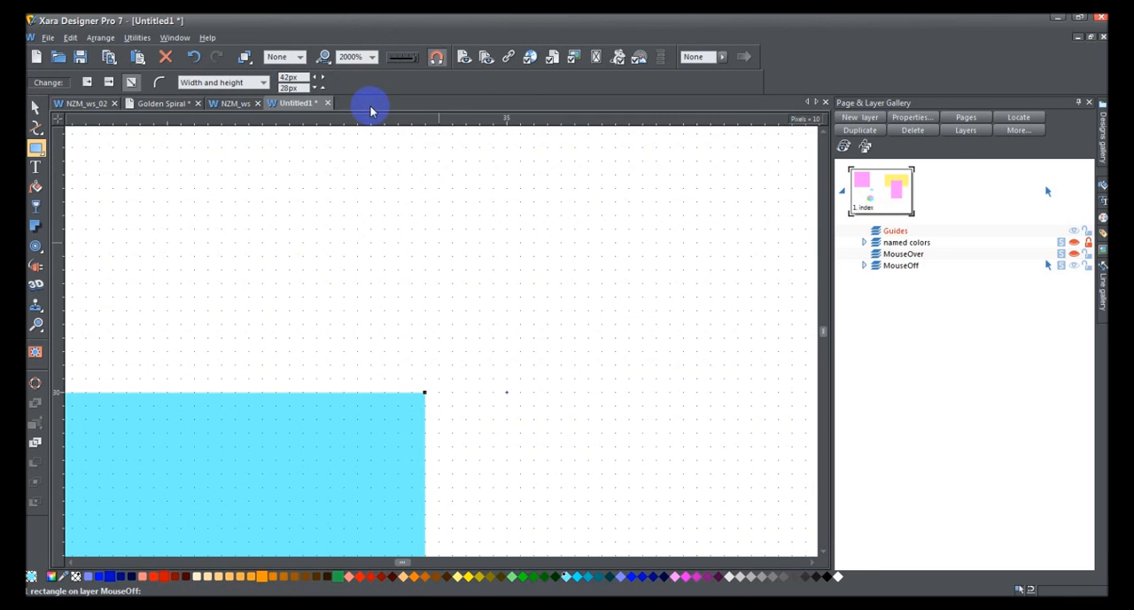
mouse_move(403, 561)
left_mouse_down()
mouse_move(390, 564)
mouse_move(400, 563)
left_mouse_up()
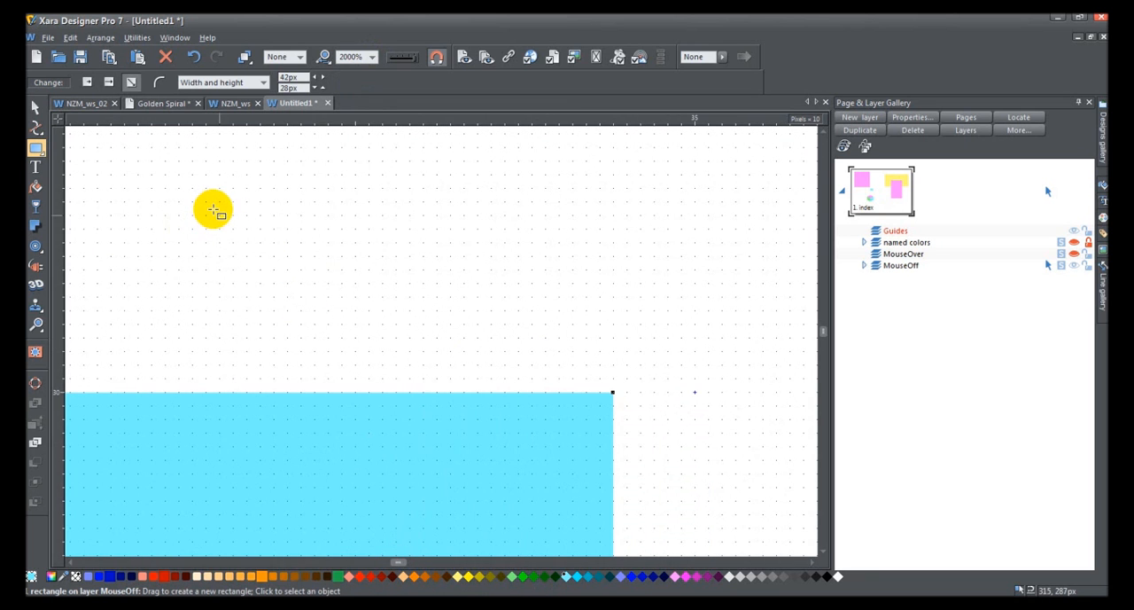
left_click_drag(206, 215, 383, 311)
left_click_drag(260, 161, 369, 202)
left_click_drag(519, 283, 408, 161)
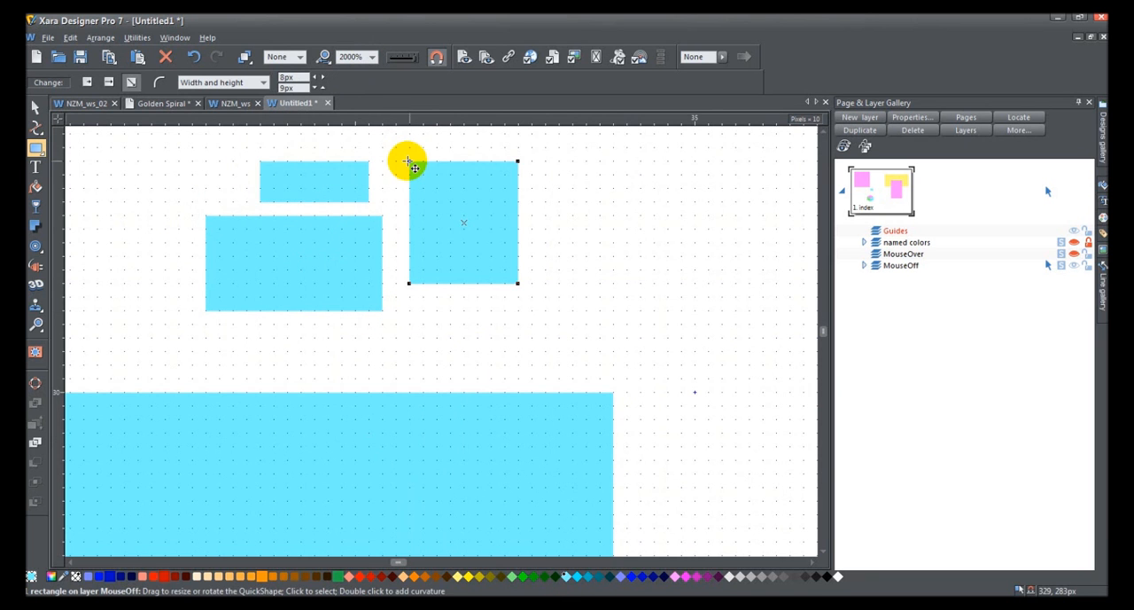
Step: Inspect the magnetic snap radii for points and lines in the mouse options
left_click(137, 38)
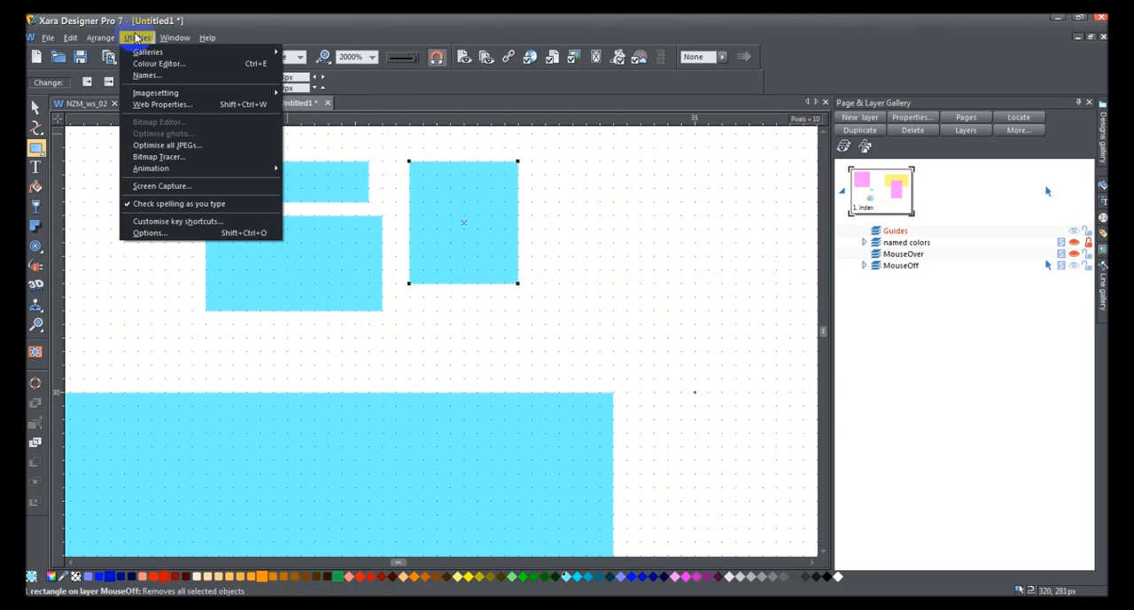
left_click(189, 231)
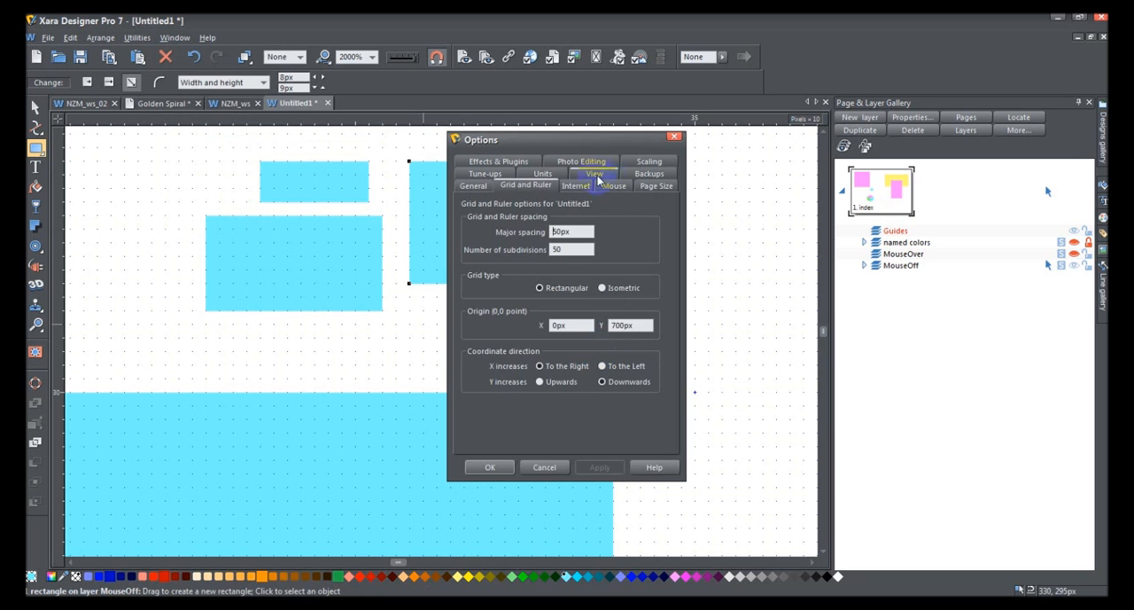
left_click(614, 185)
left_click(530, 376)
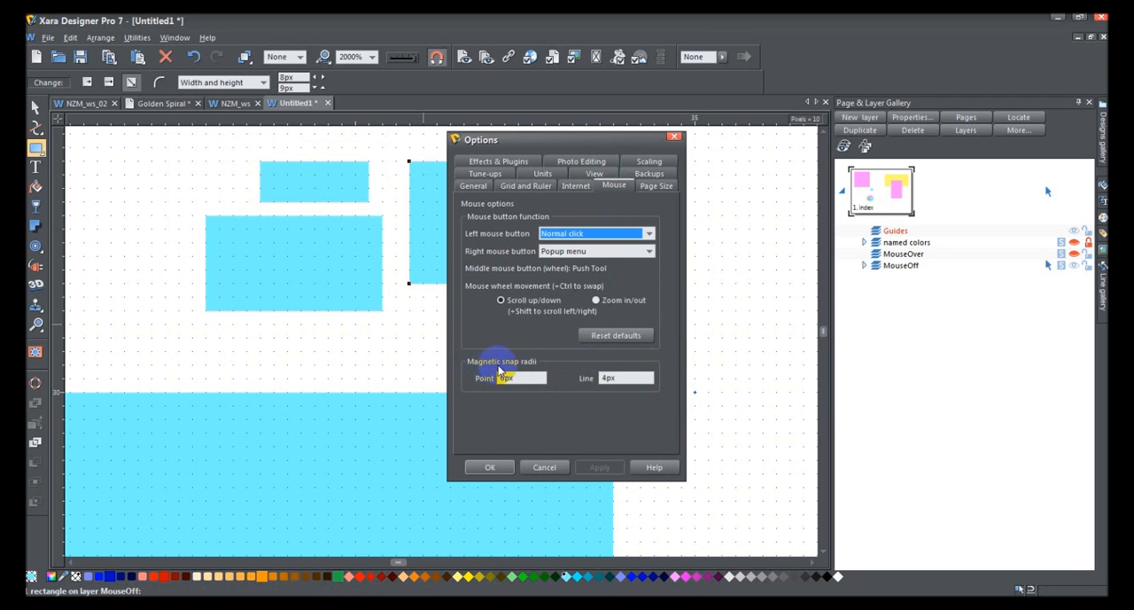
double_click(523, 376)
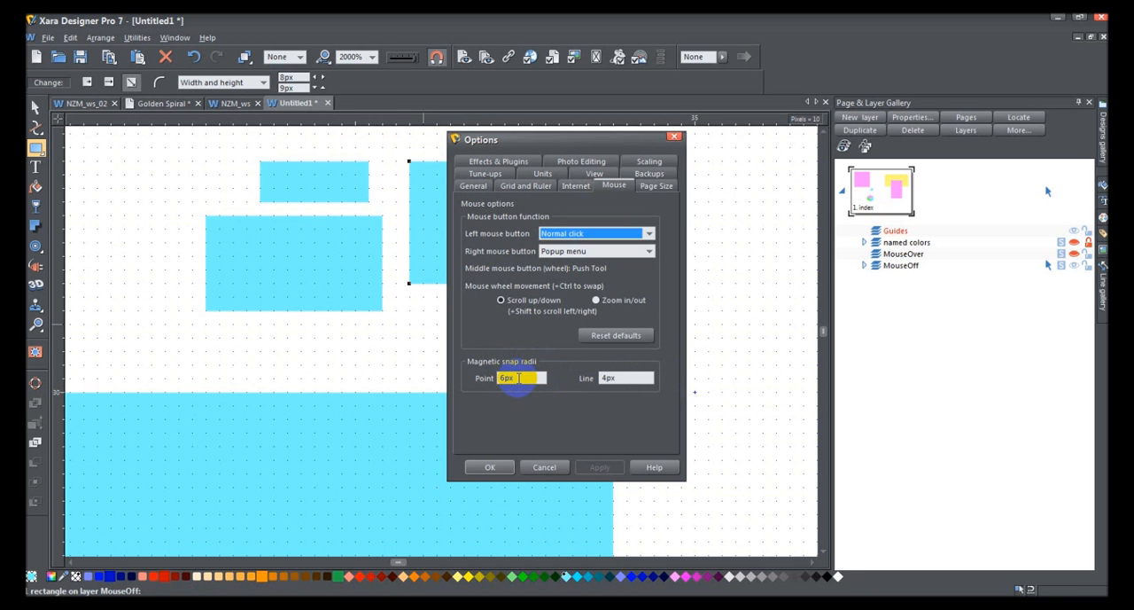
left_click(611, 377)
left_click(521, 378)
left_click(521, 378)
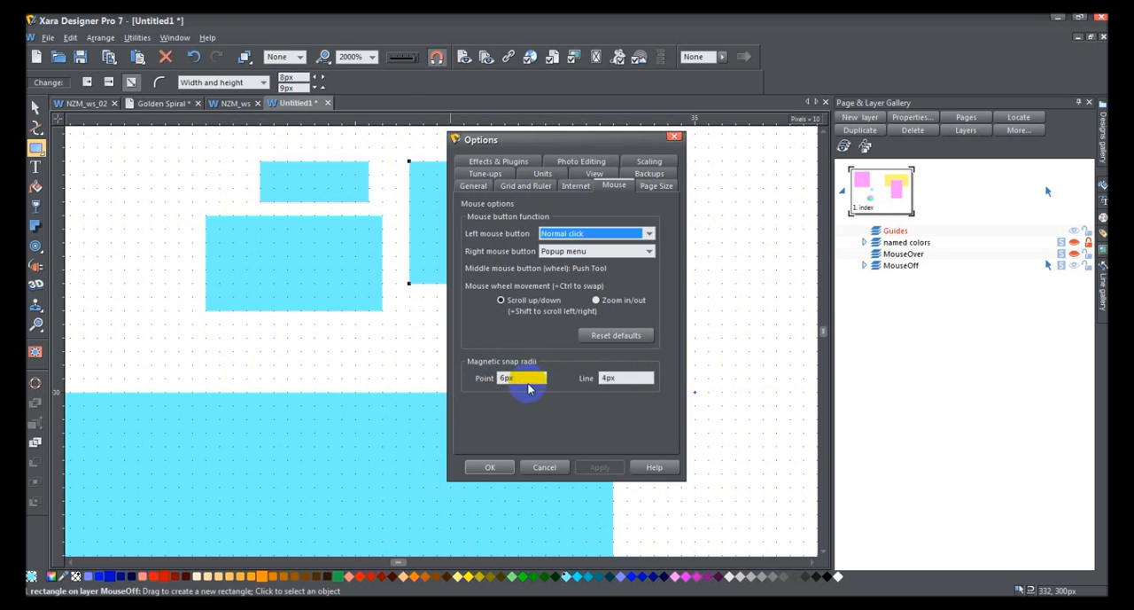
left_click(620, 376)
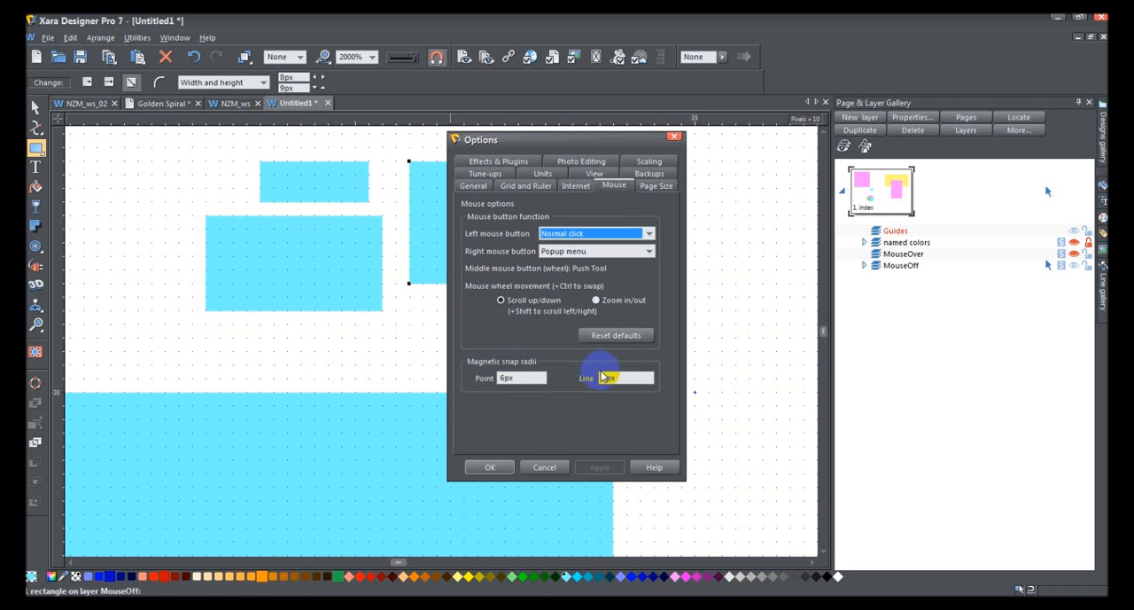